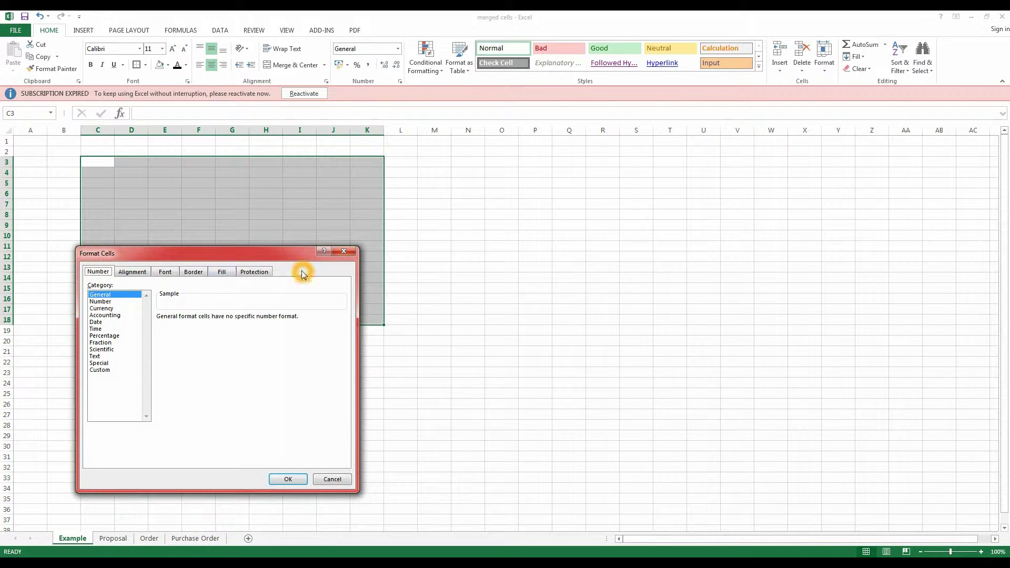
Step: Merge the selected range C3:K18 into one cell through the Format Cells alignment options
click(132, 271)
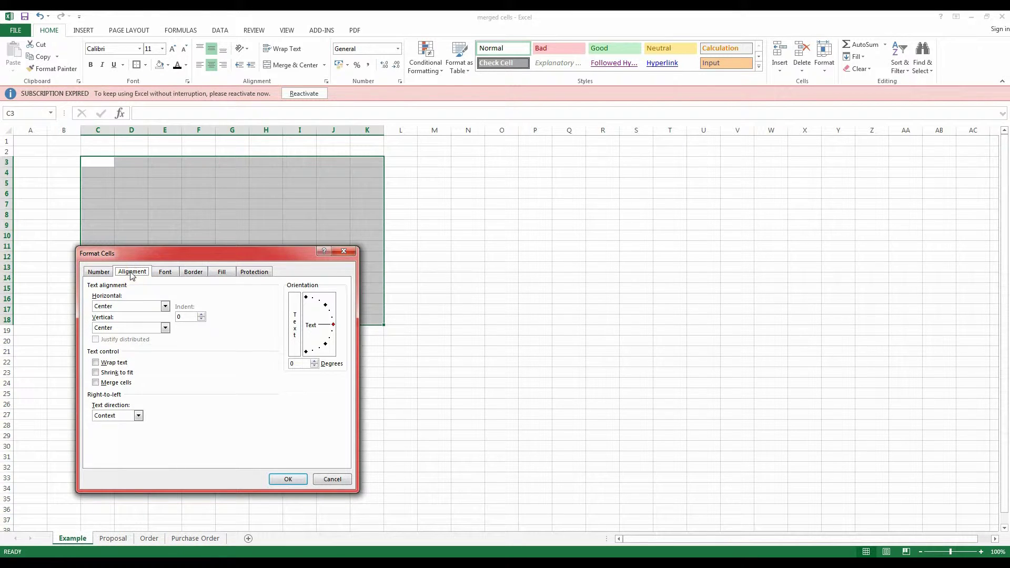
click(96, 383)
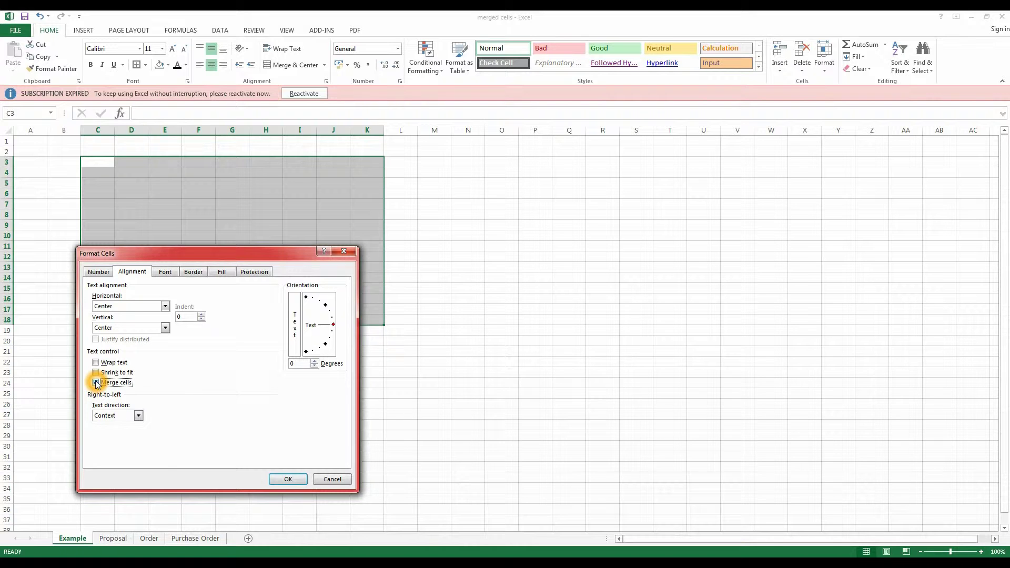
click(288, 479)
click(199, 457)
click(176, 257)
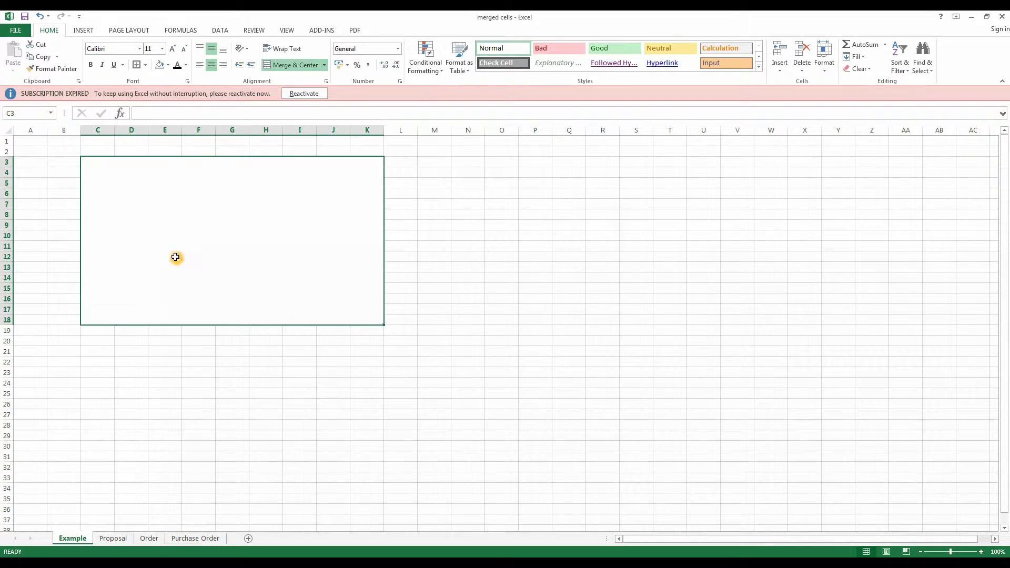
Step: Undo the merge of range C3:K18
key(ctrl+z)
click(165, 270)
drag(109, 178, 408, 371)
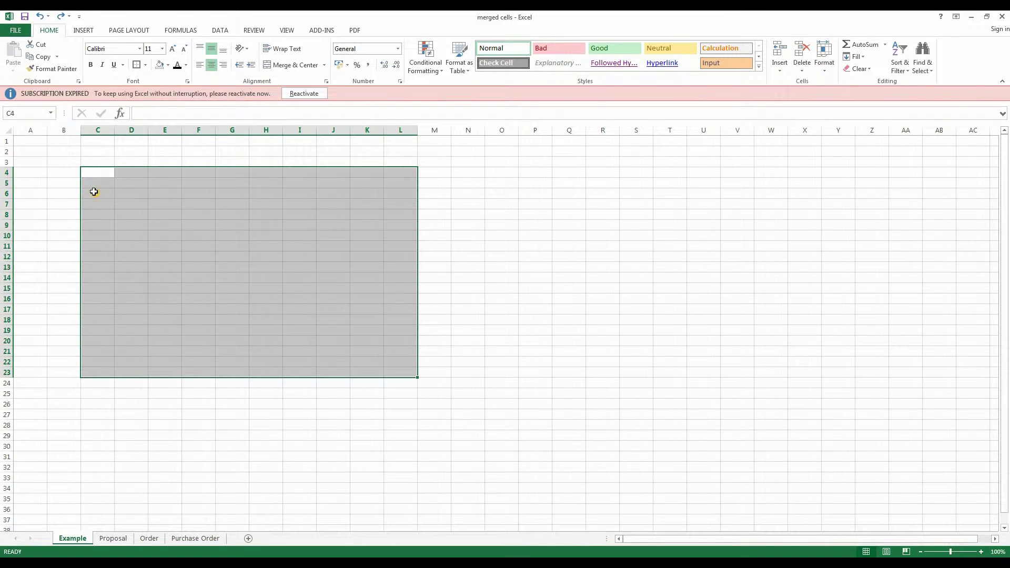
Step: Merge and center cells C6 through I6
drag(94, 192, 284, 190)
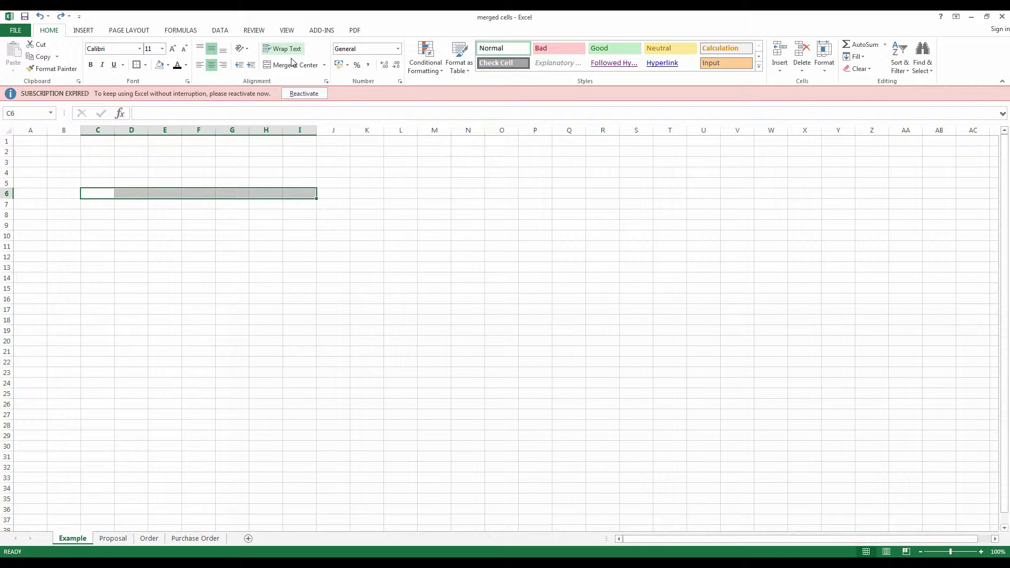
click(325, 65)
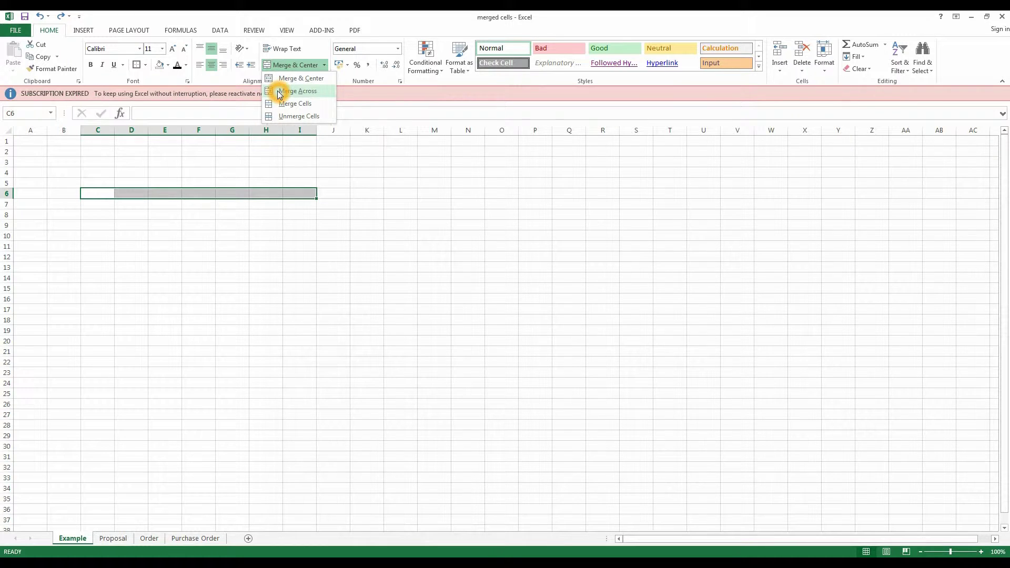
click(290, 80)
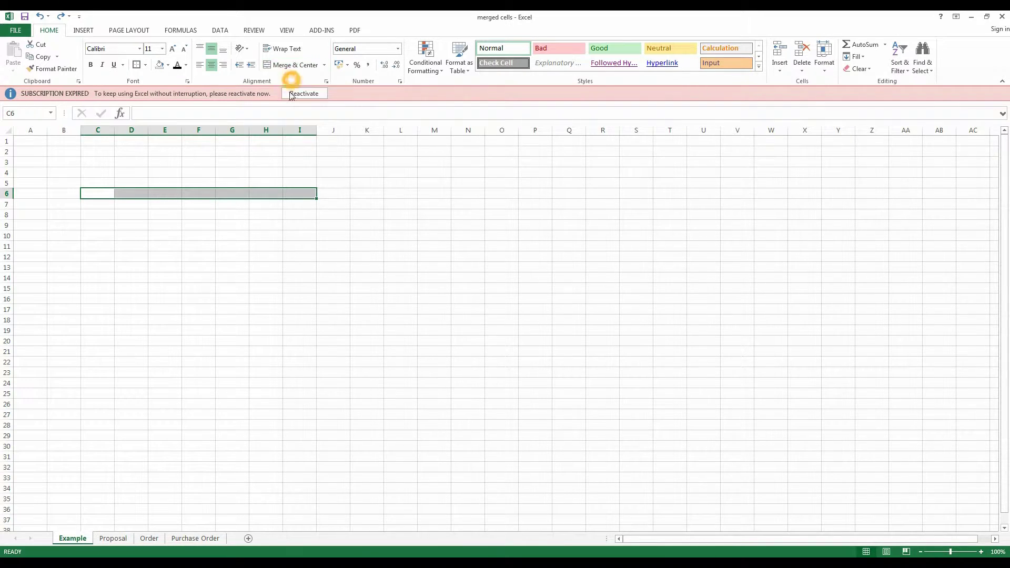
click(279, 234)
Step: Enter "hello" in the merged cell C6:I6
click(226, 194)
text(hello)
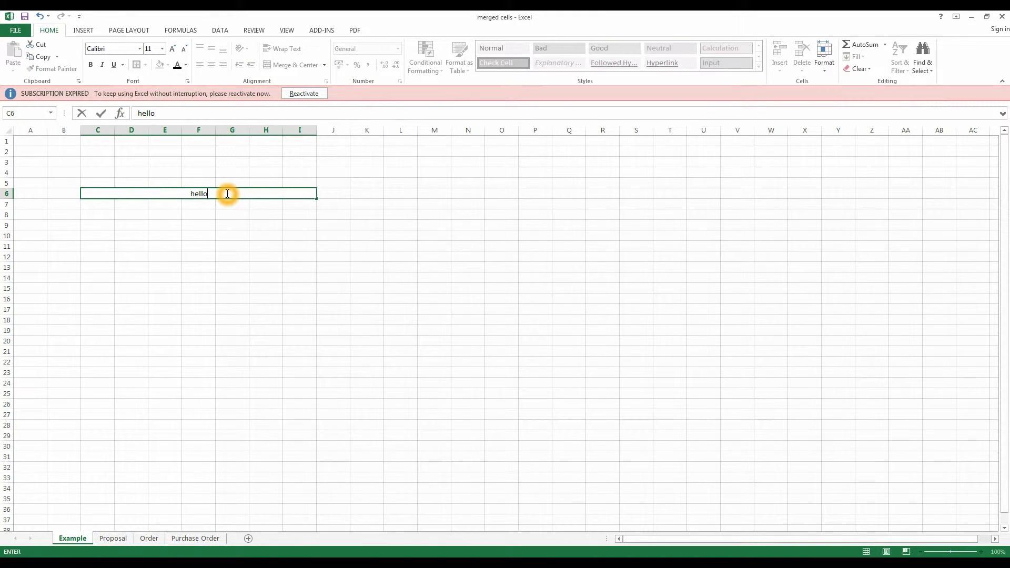
key(Return)
click(333, 257)
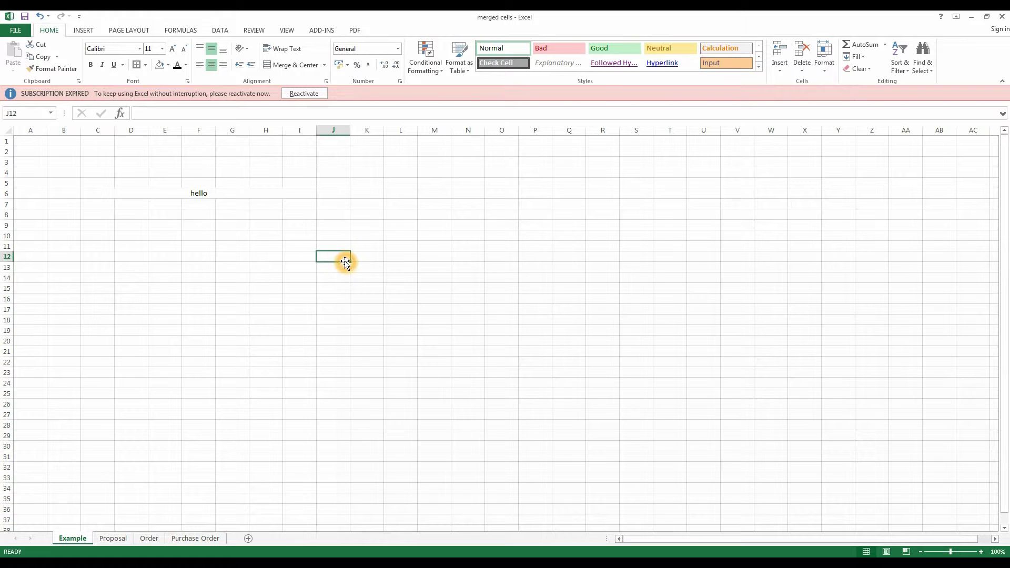
click(142, 194)
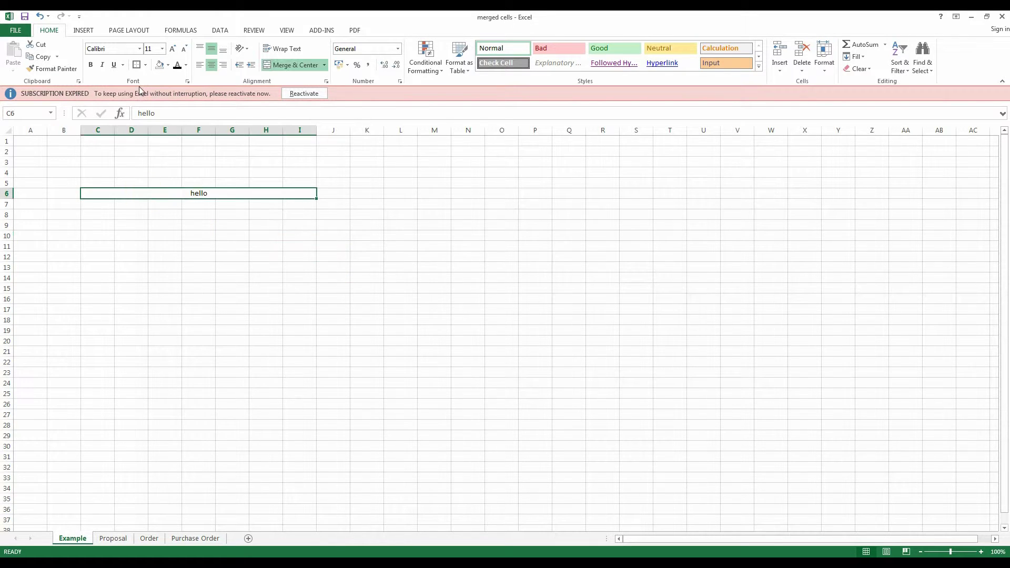
click(171, 237)
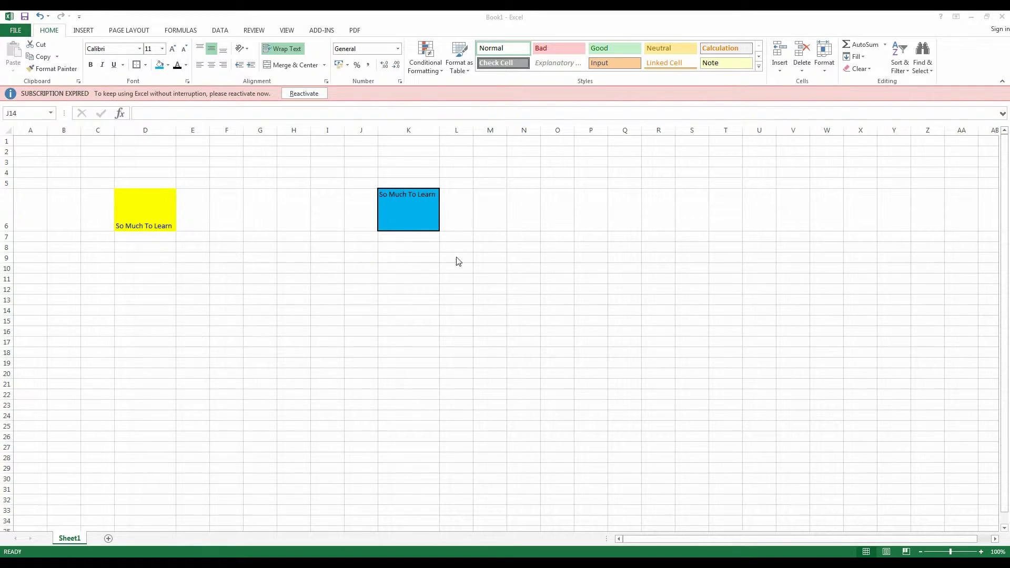
Step: Move the blue cell K6 onto the yellow cell D6 in Book1, replacing the data there
click(412, 129)
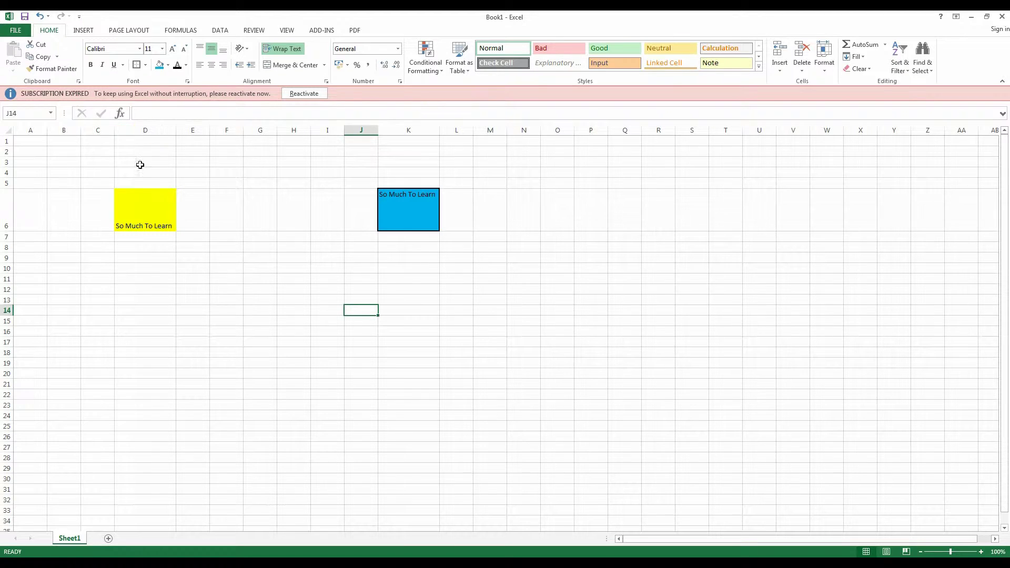
click(417, 217)
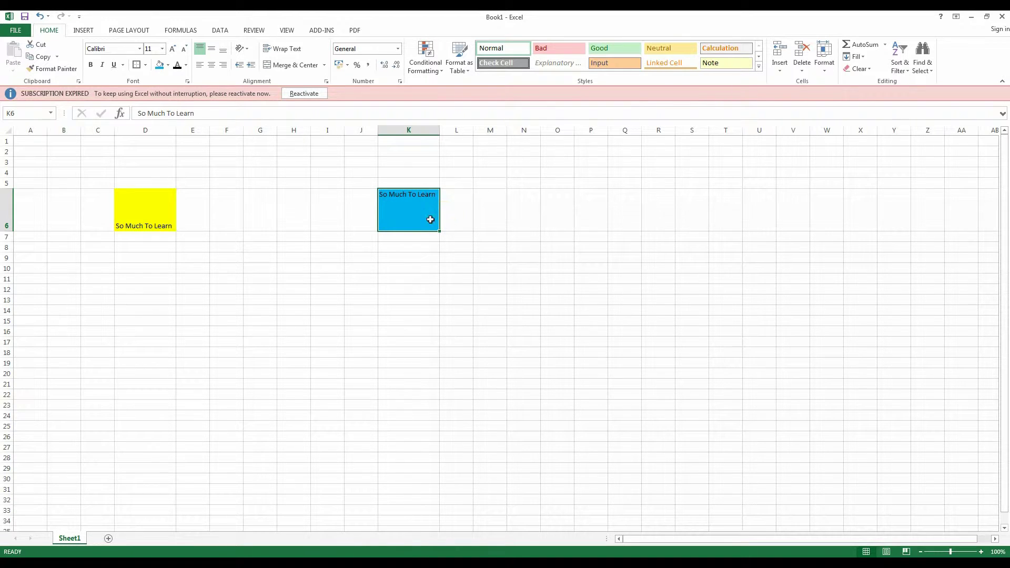
click(420, 232)
click(413, 189)
click(377, 208)
drag(378, 209, 161, 215)
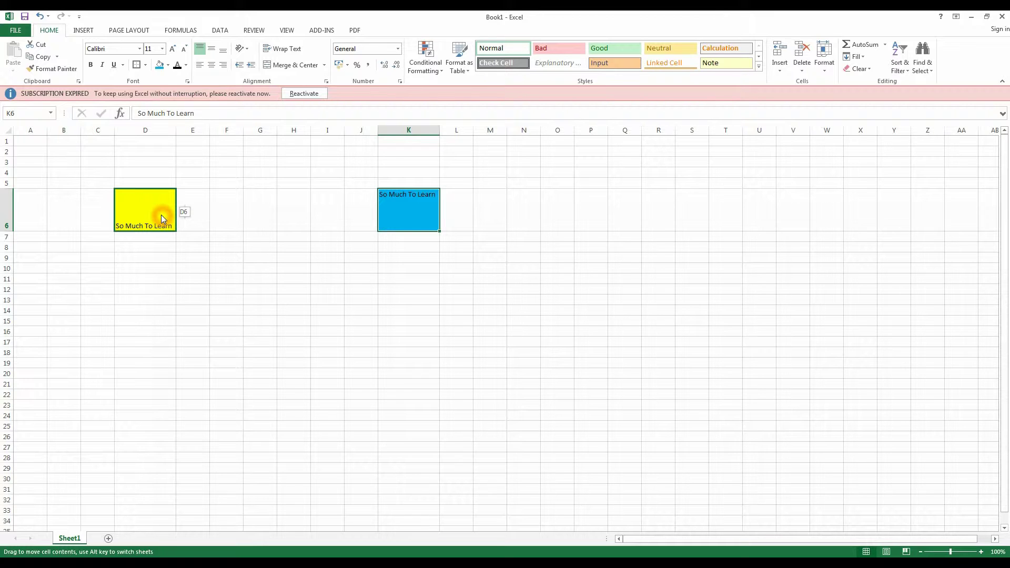
mouse_move(161, 218)
mouse_down()
mouse_move(435, 227)
mouse_move(430, 173)
mouse_move(428, 207)
mouse_move(156, 221)
mouse_move(417, 225)
mouse_move(153, 217)
mouse_up()
drag(152, 214, 153, 214)
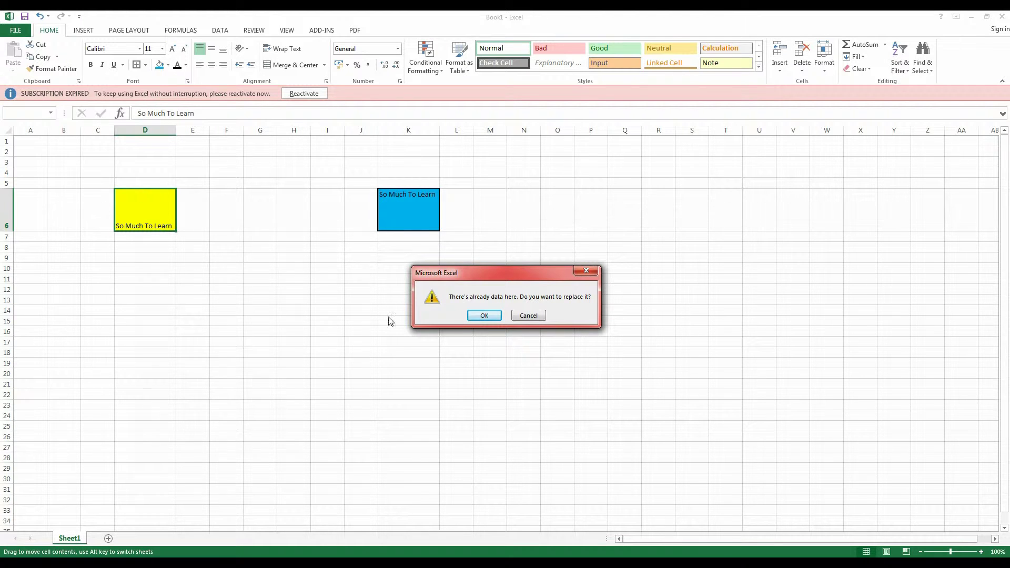
click(479, 314)
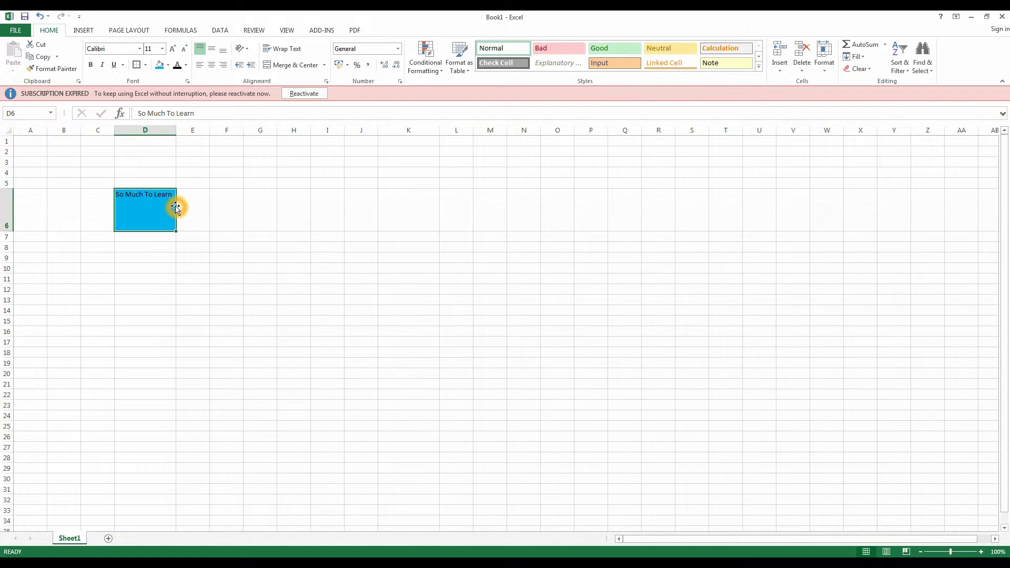
Step: Move the blue "So Much To Learn" cell from D6 back to K6
drag(175, 207, 429, 220)
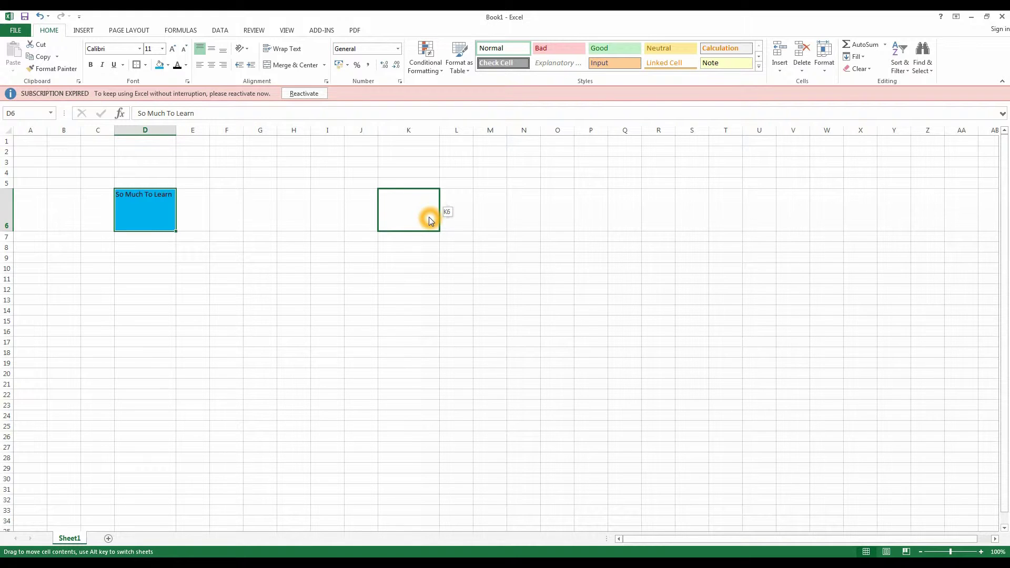
drag(428, 216, 429, 216)
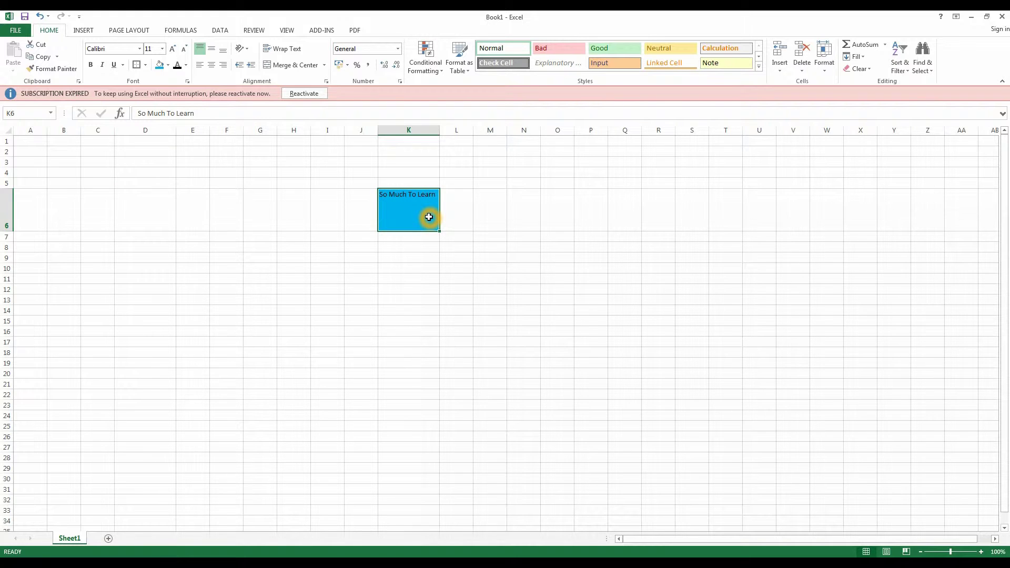
click(386, 279)
click(387, 280)
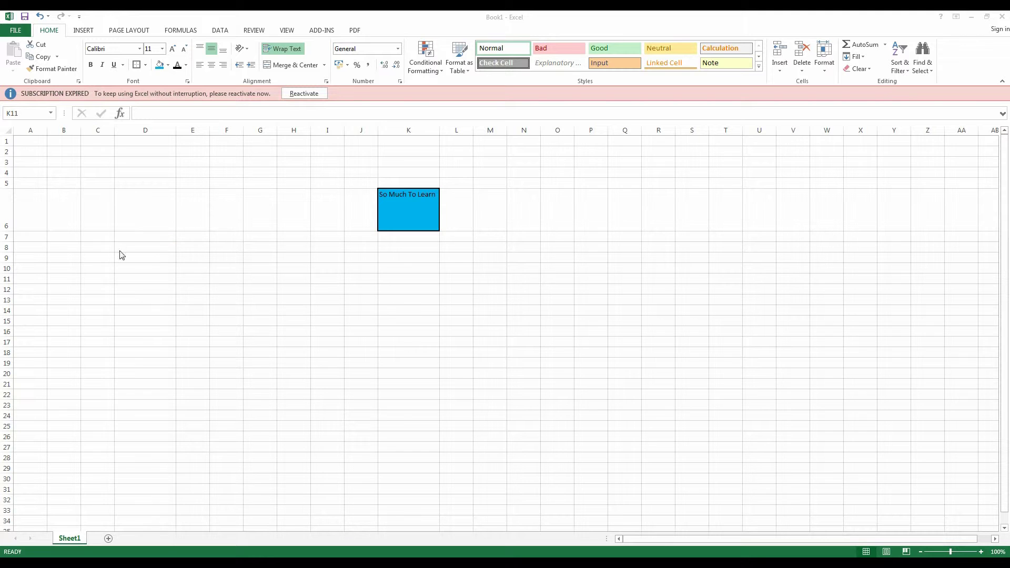
Step: Preview the 60% - Accent2 cell style on cell K6
click(402, 194)
click(403, 196)
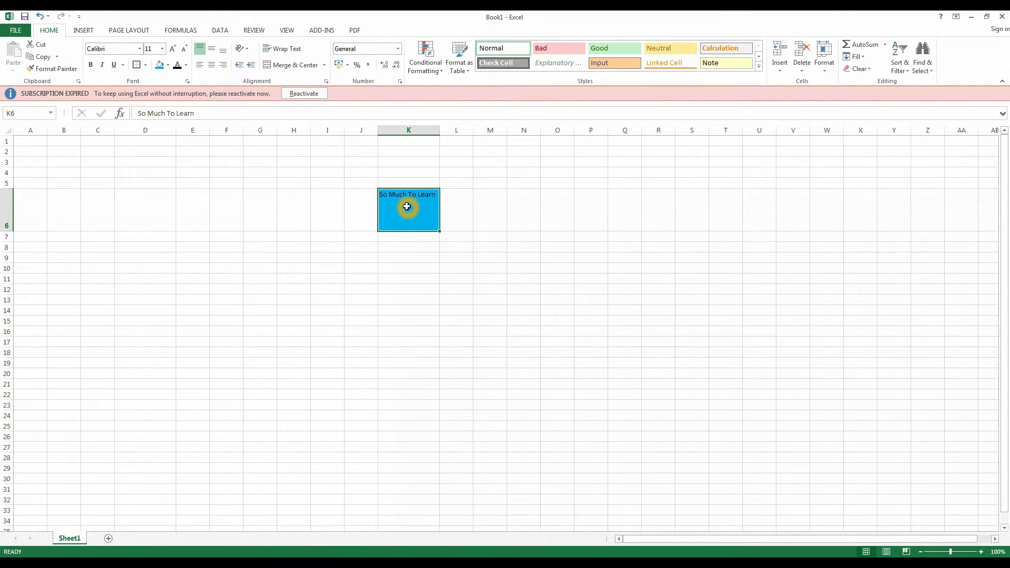
click(167, 64)
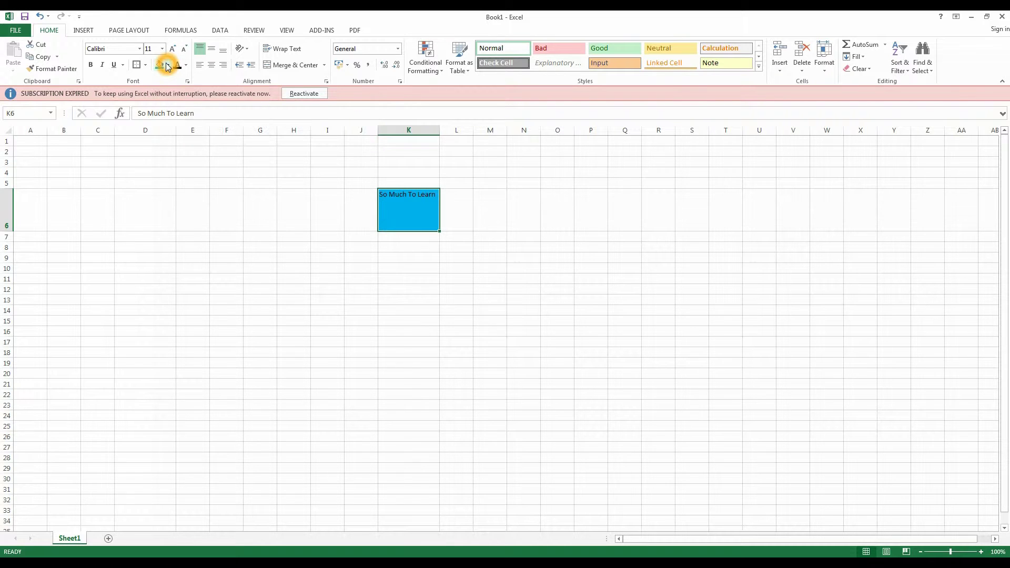
click(761, 57)
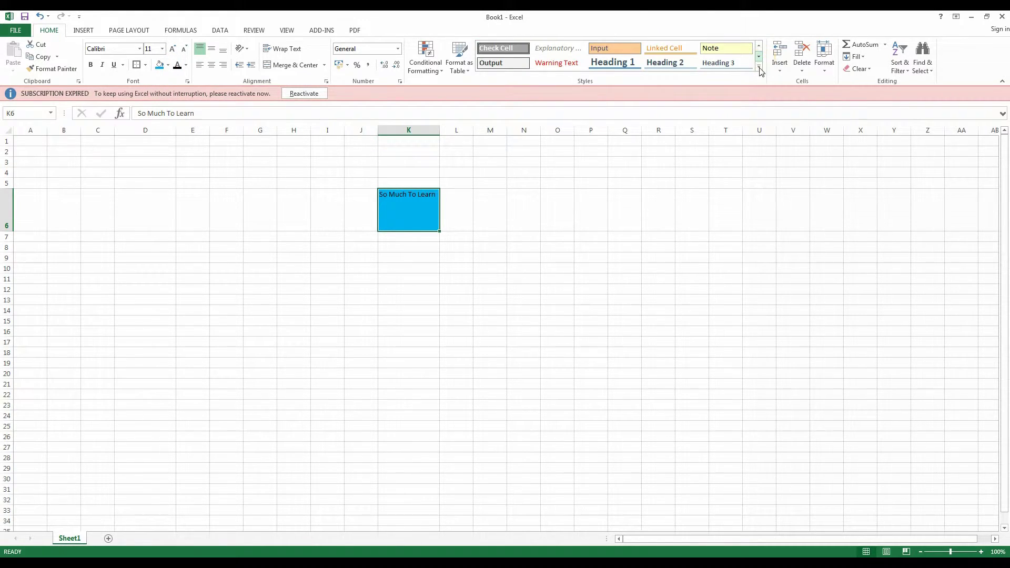
click(759, 66)
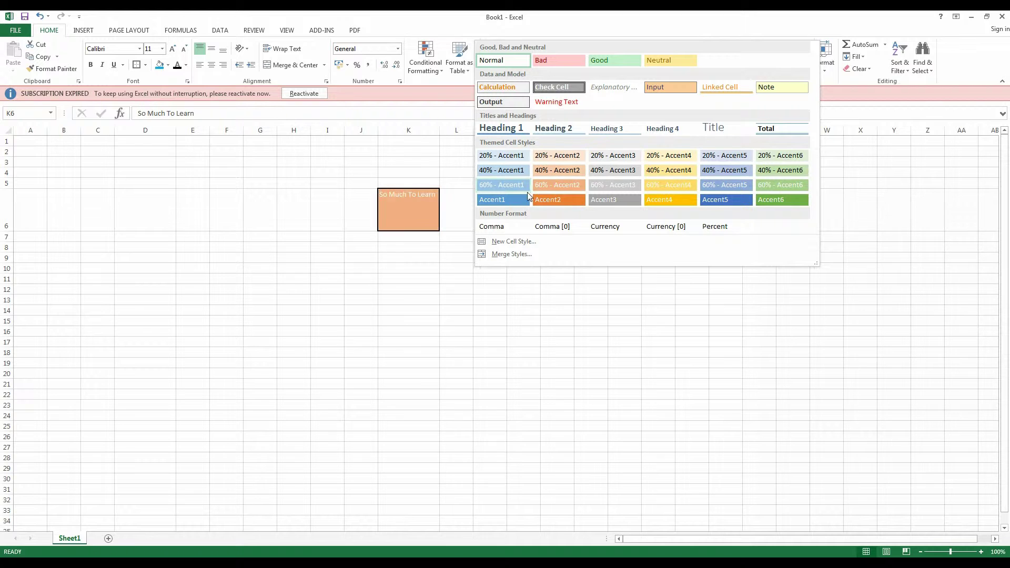
click(563, 184)
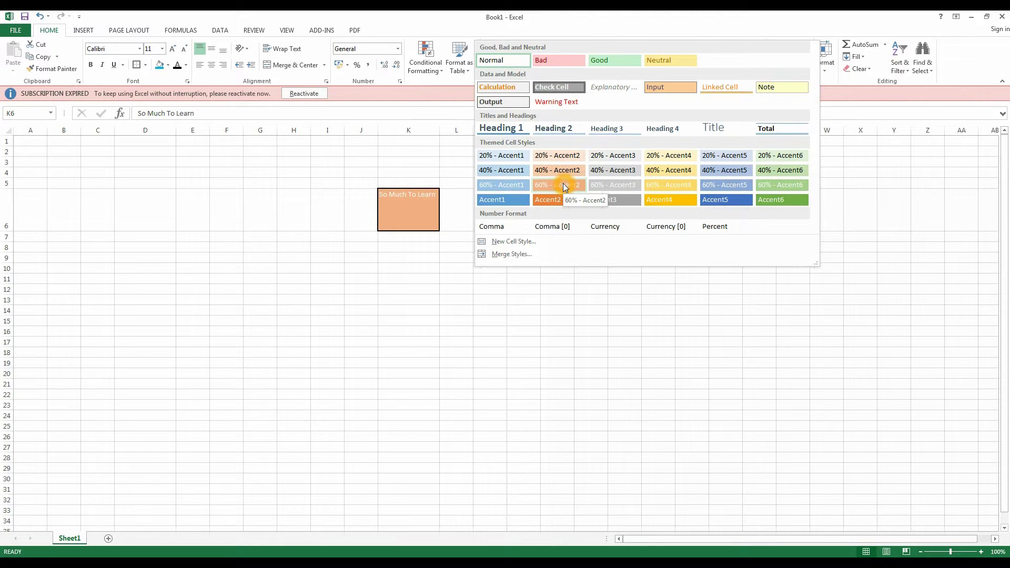
Step: Preview different fill colors on cell K6, and open the custom color settings for its fill
click(164, 66)
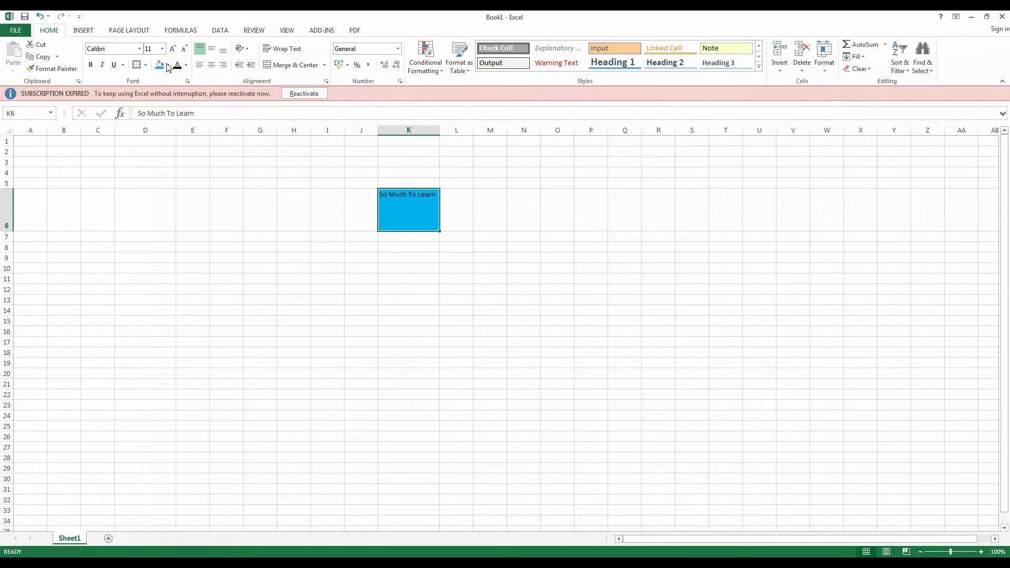
click(168, 66)
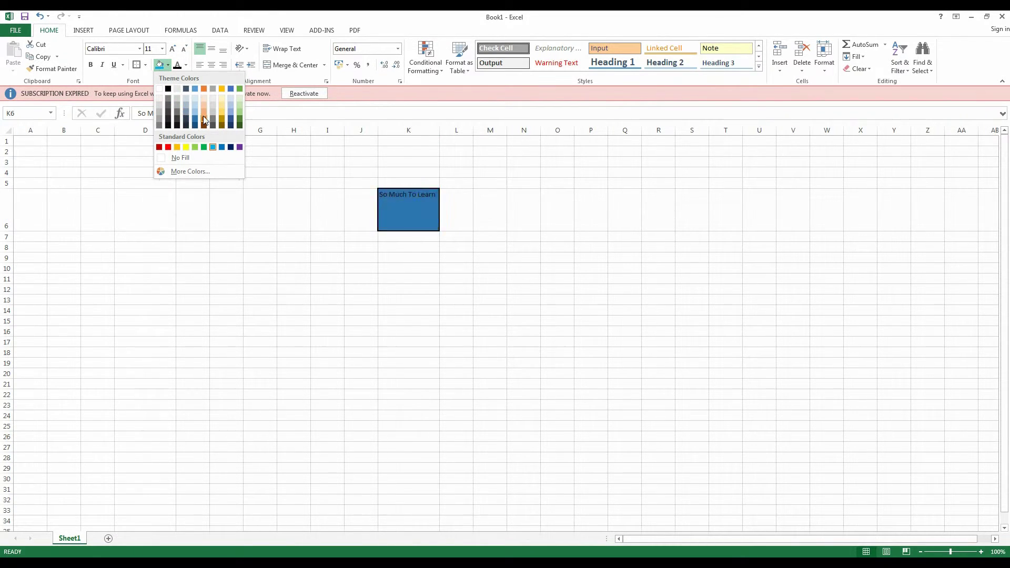
click(159, 147)
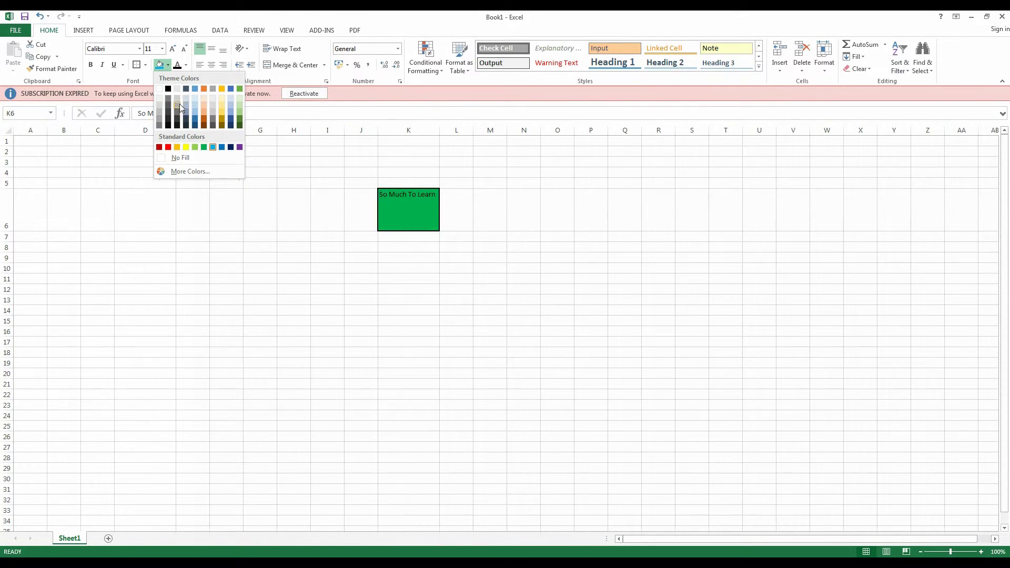
click(162, 158)
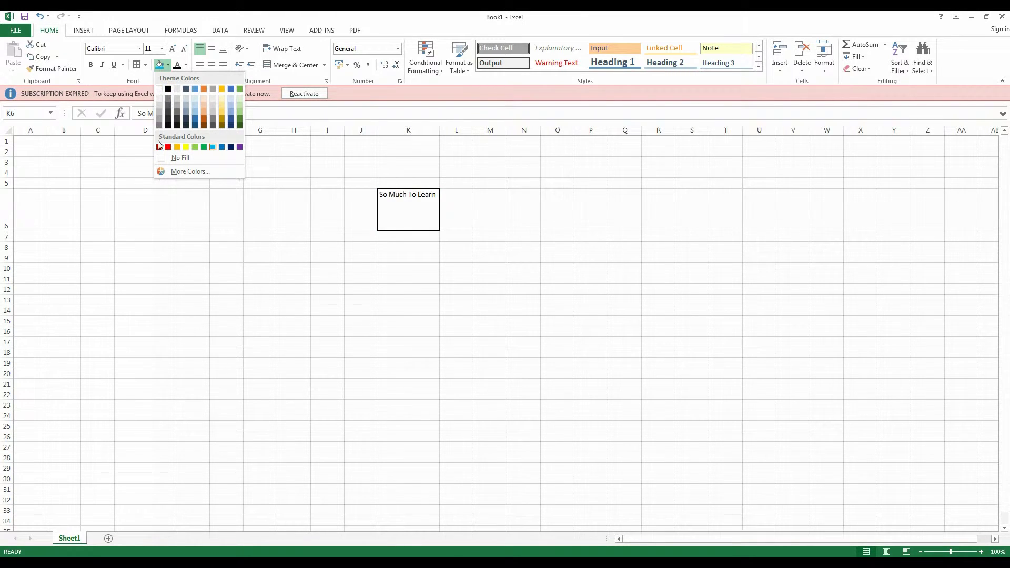
click(163, 172)
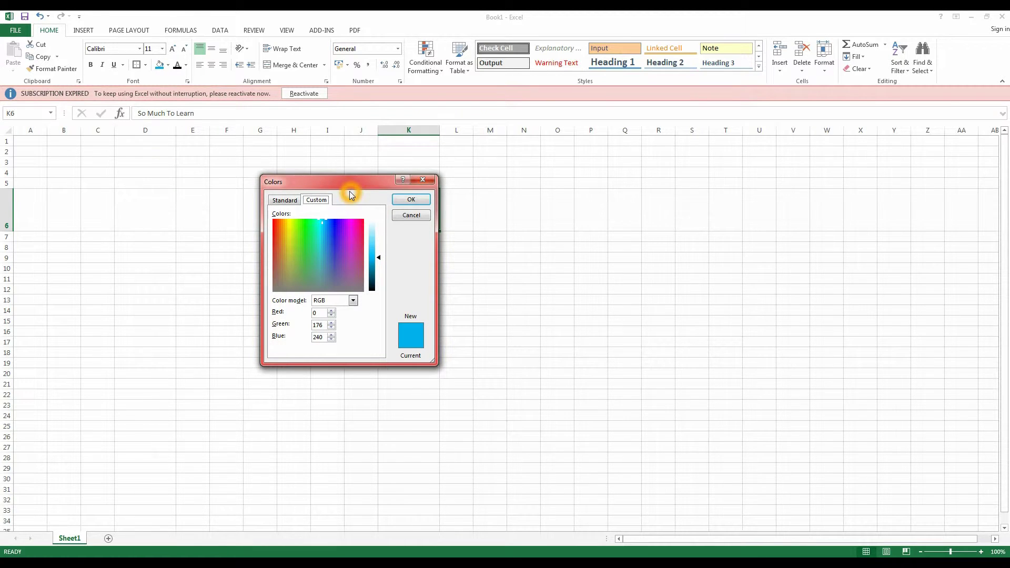
drag(331, 187, 529, 179)
click(479, 194)
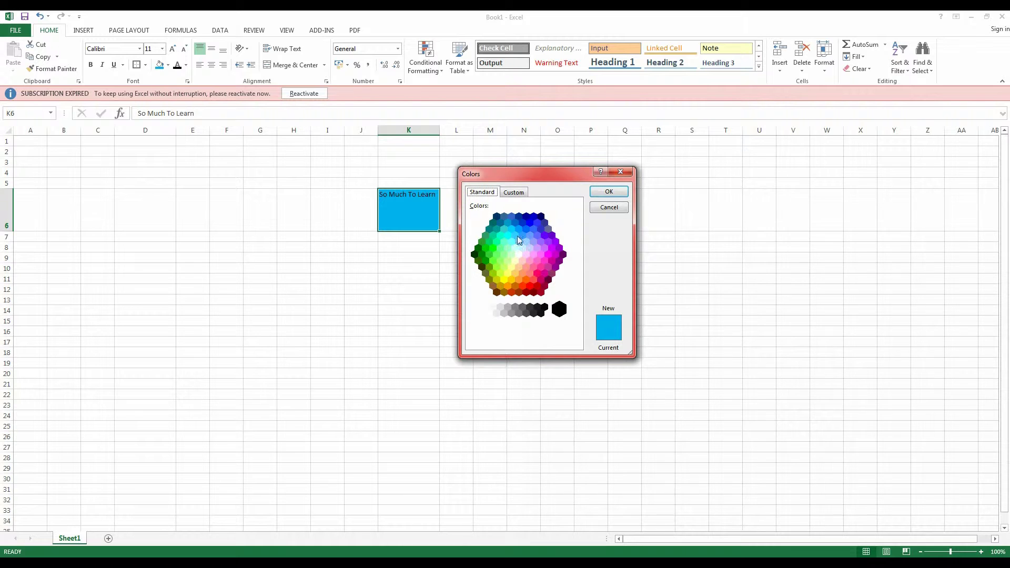
click(513, 193)
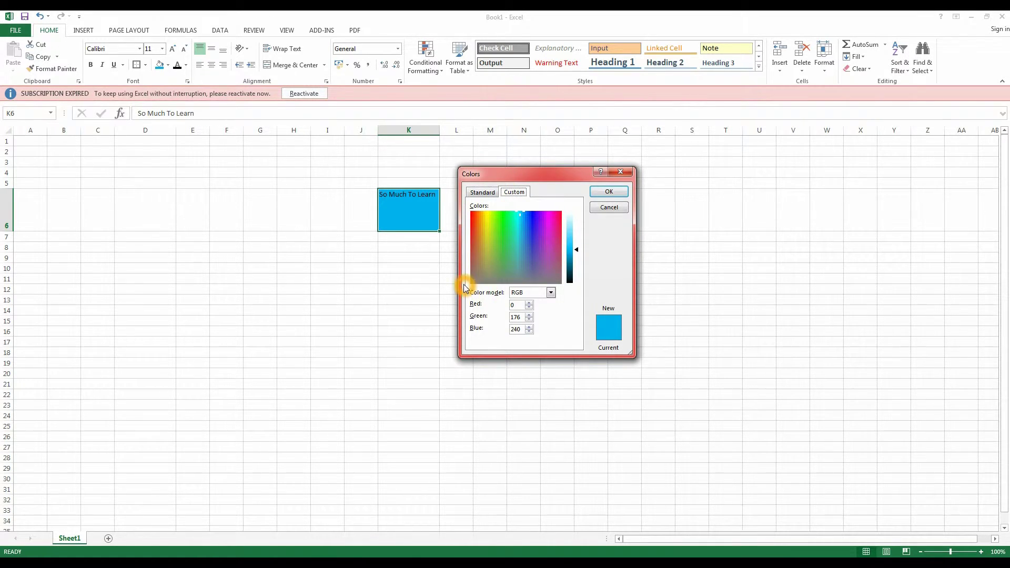
Step: Pick a custom bright purple and apply it as the fill of cell K6
mouse_move(580, 252)
mouse_down()
mouse_move(580, 226)
mouse_move(576, 272)
mouse_move(577, 249)
mouse_up()
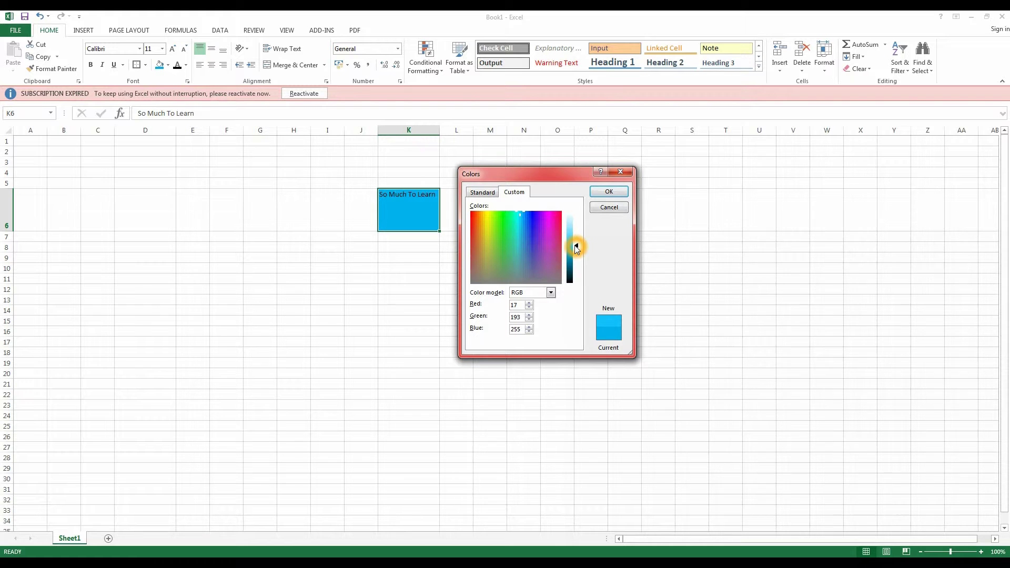
click(487, 325)
click(523, 318)
click(521, 302)
click(521, 329)
click(618, 335)
click(539, 216)
click(607, 198)
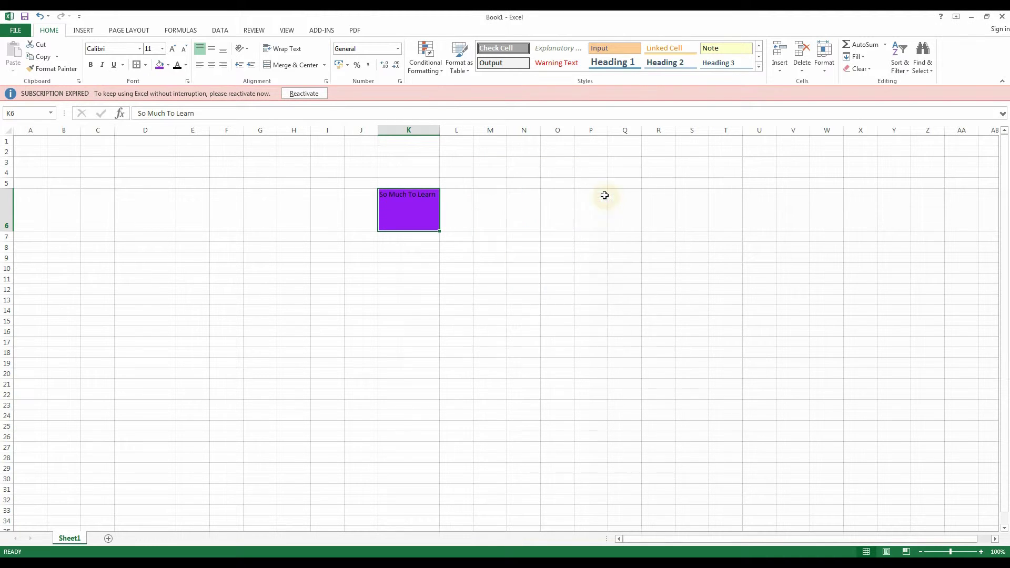
click(406, 218)
click(348, 327)
click(404, 229)
click(400, 216)
click(394, 226)
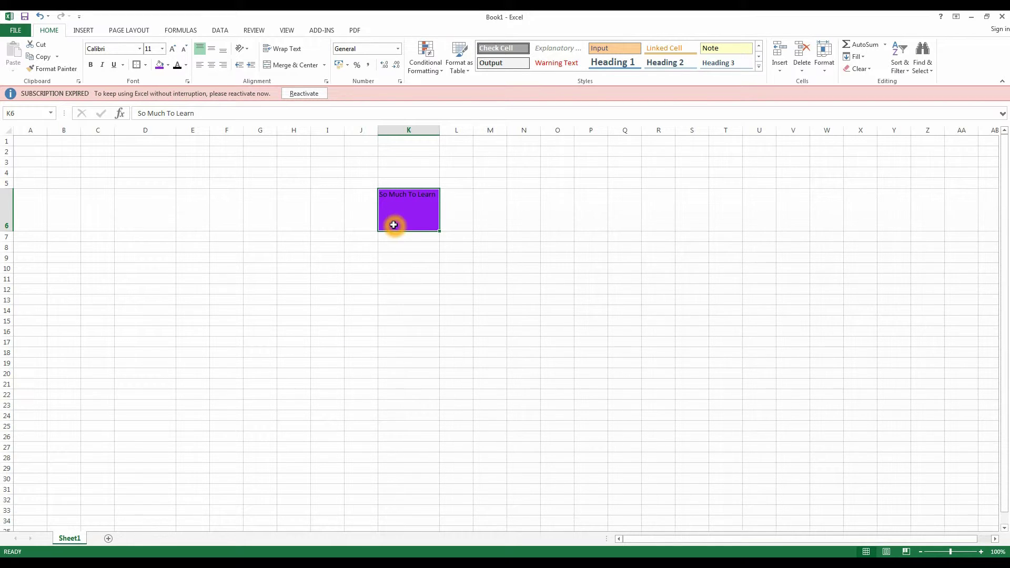
Step: Open the Format Cells fill settings for the purple "So Much To Learn" cell K6
click(422, 203)
right_click(416, 210)
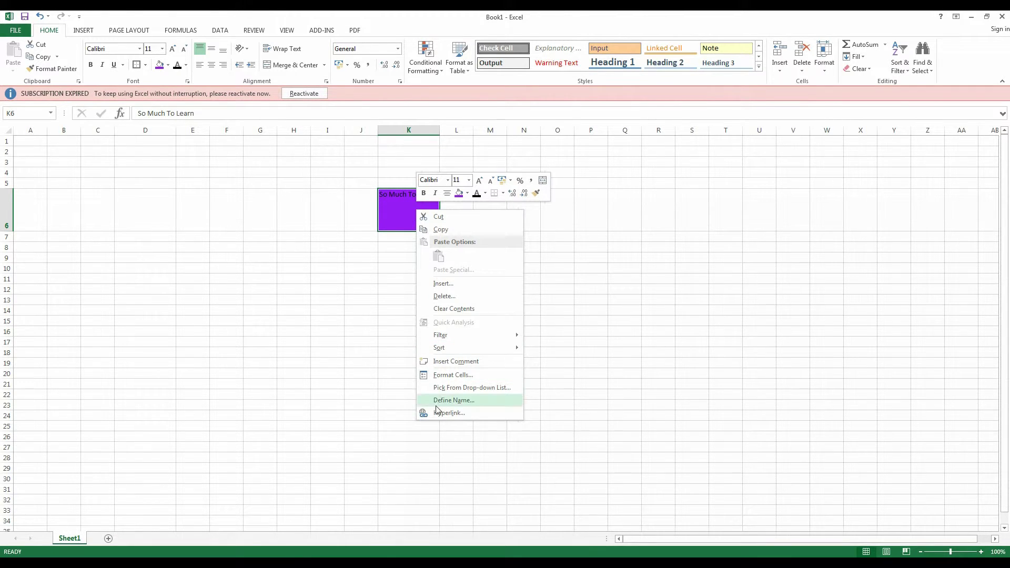
click(440, 376)
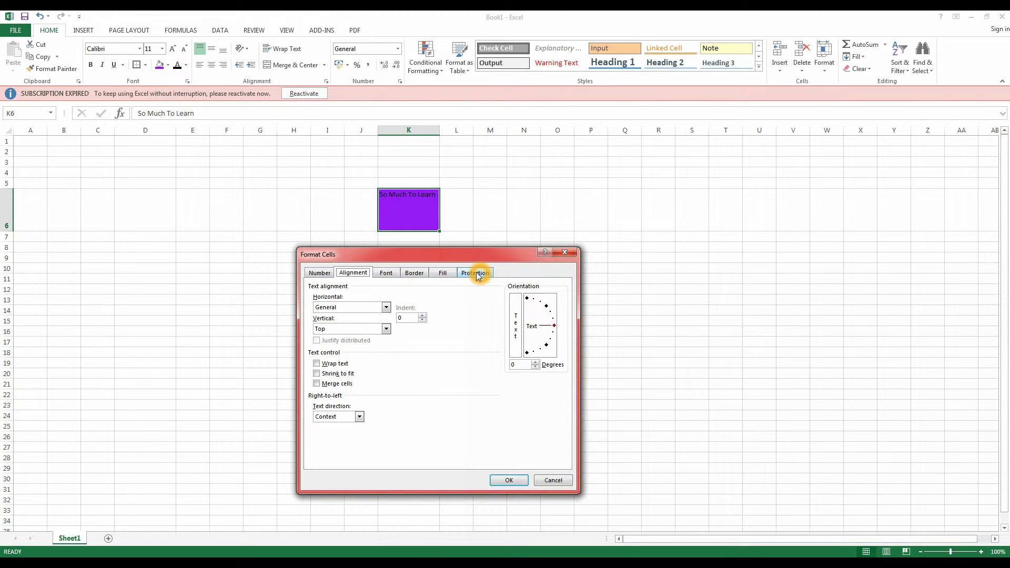
click(444, 273)
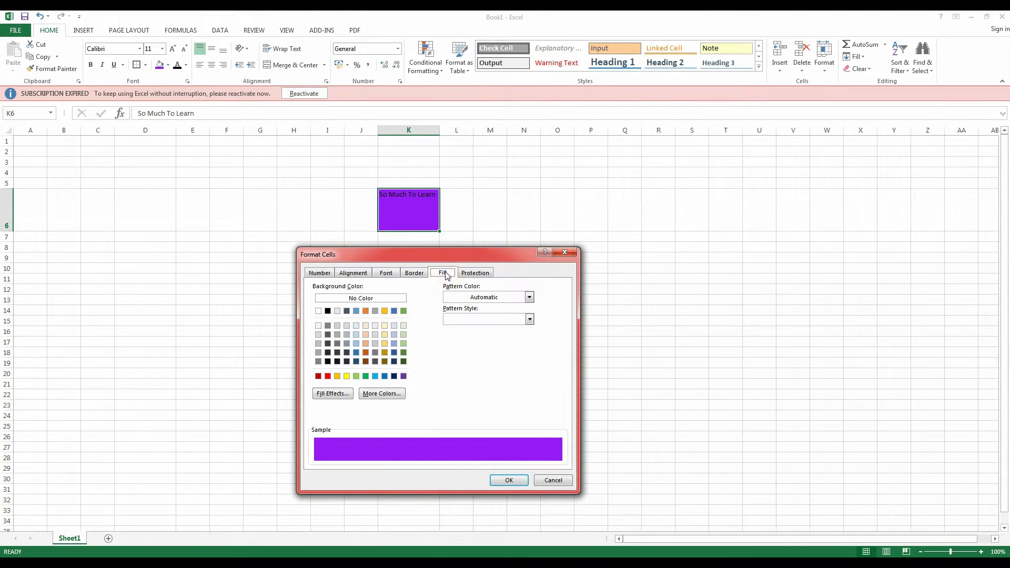
Step: Examine the pattern colors and pattern styles available for the fill of cell K6
click(337, 396)
click(529, 298)
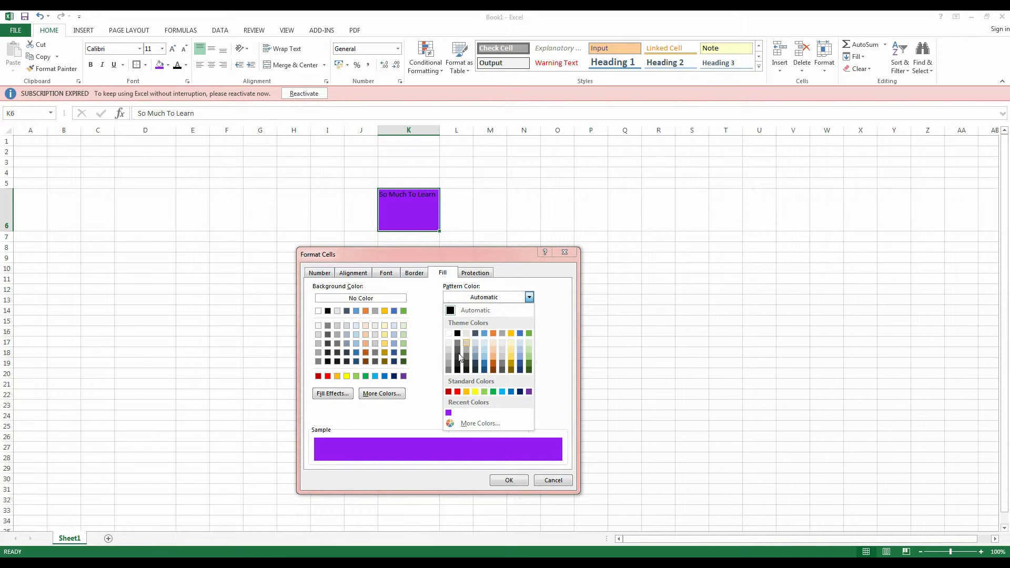
click(430, 339)
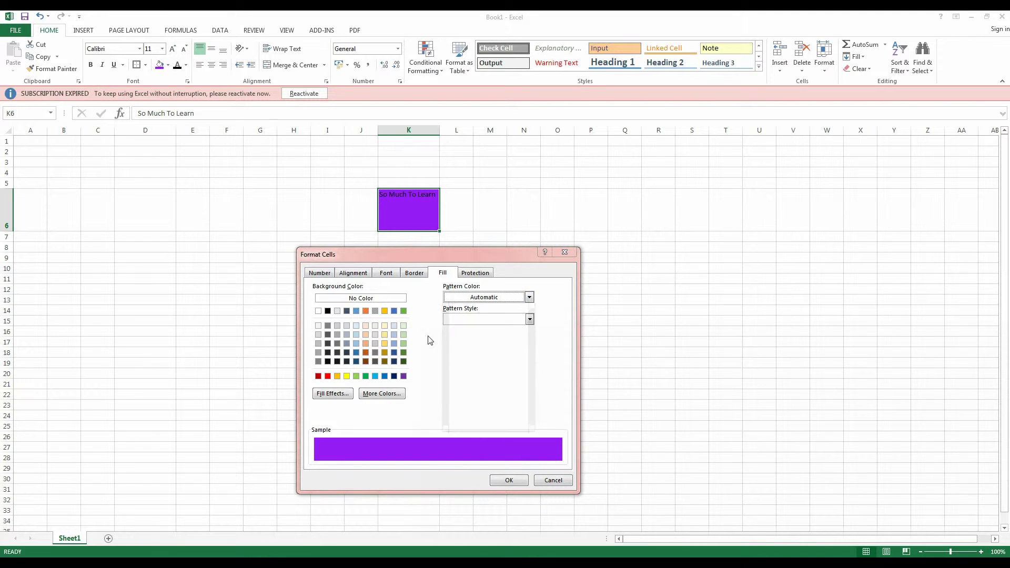
click(529, 320)
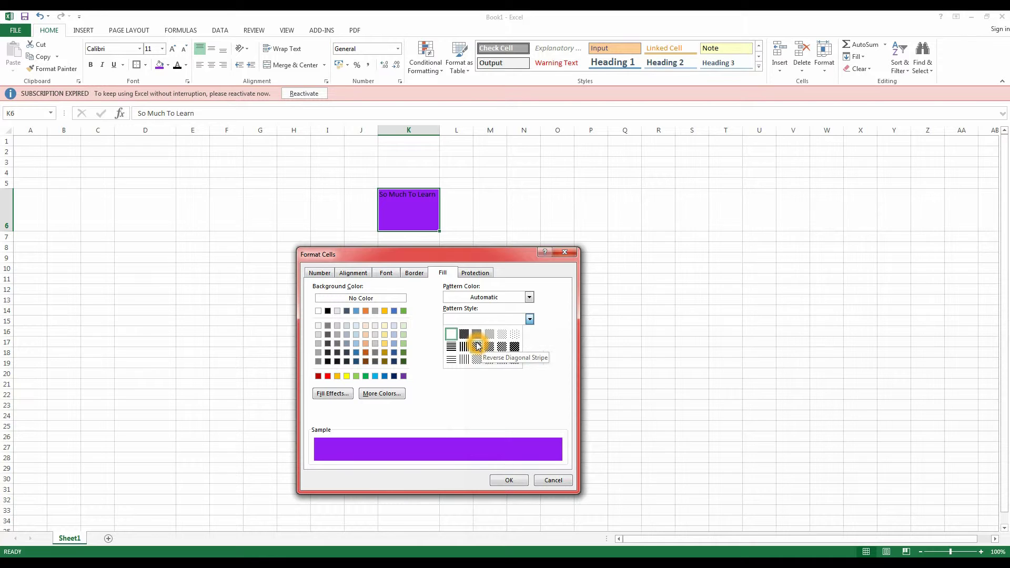
click(335, 395)
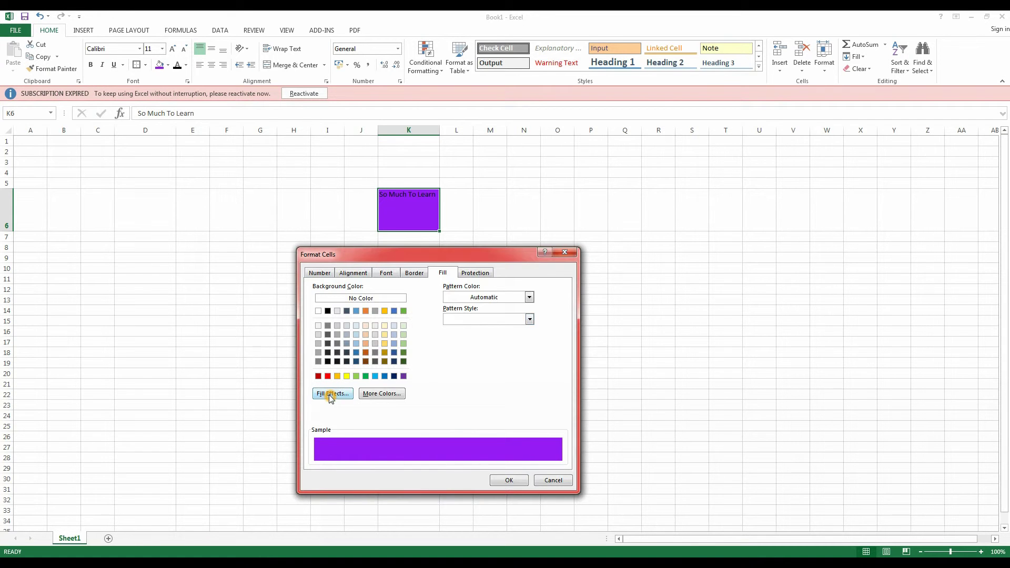
Step: Open the gradient fill effects for cell K6, try the different shading styles and choose From center
click(331, 394)
drag(439, 263, 720, 171)
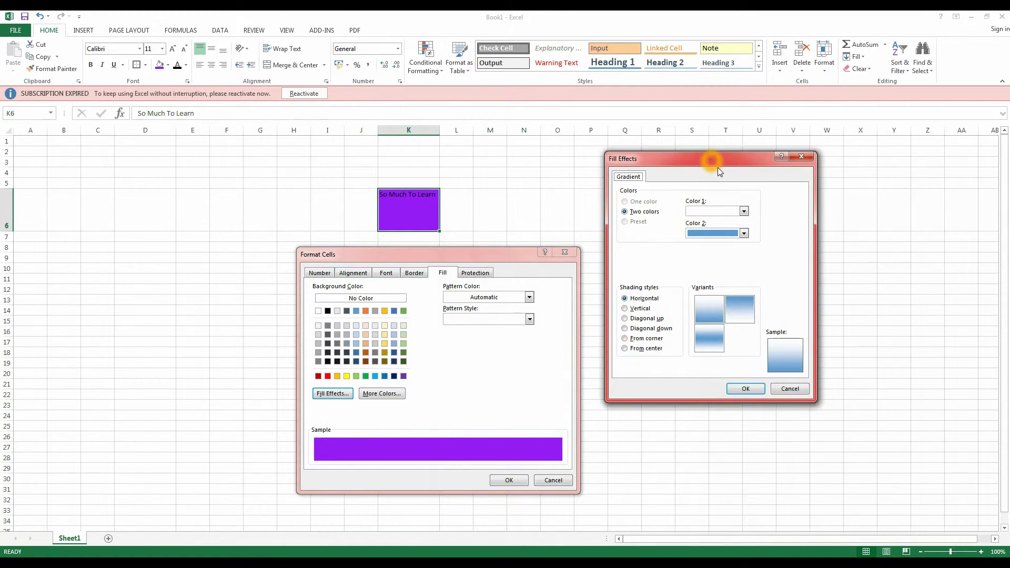
click(625, 308)
click(625, 318)
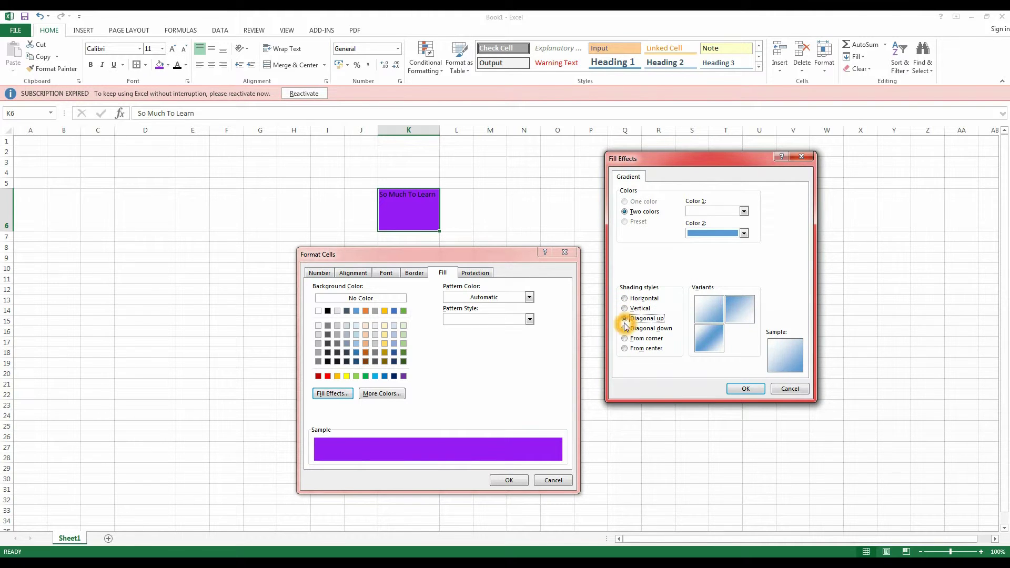
click(624, 329)
click(625, 338)
click(624, 348)
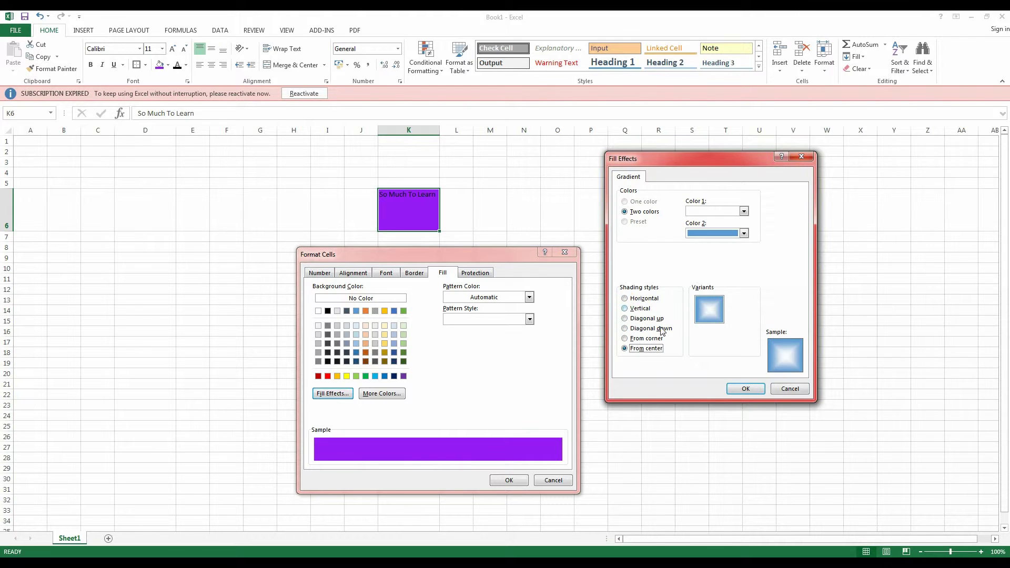
Step: Set the gradient's Color 1 to yellow and Color 2 to the recent bright purple, and apply the fill to cell K6
click(722, 211)
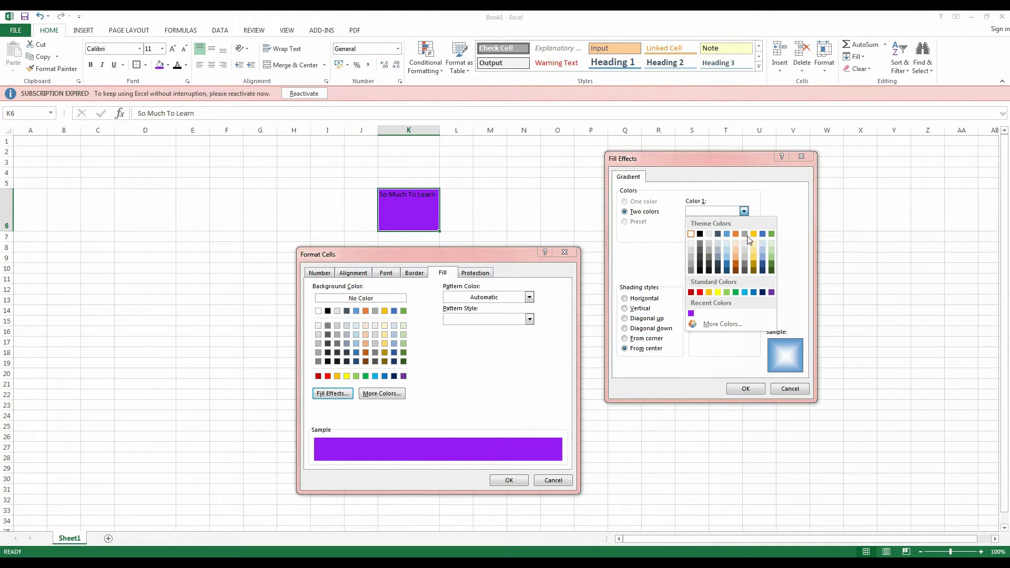
click(719, 293)
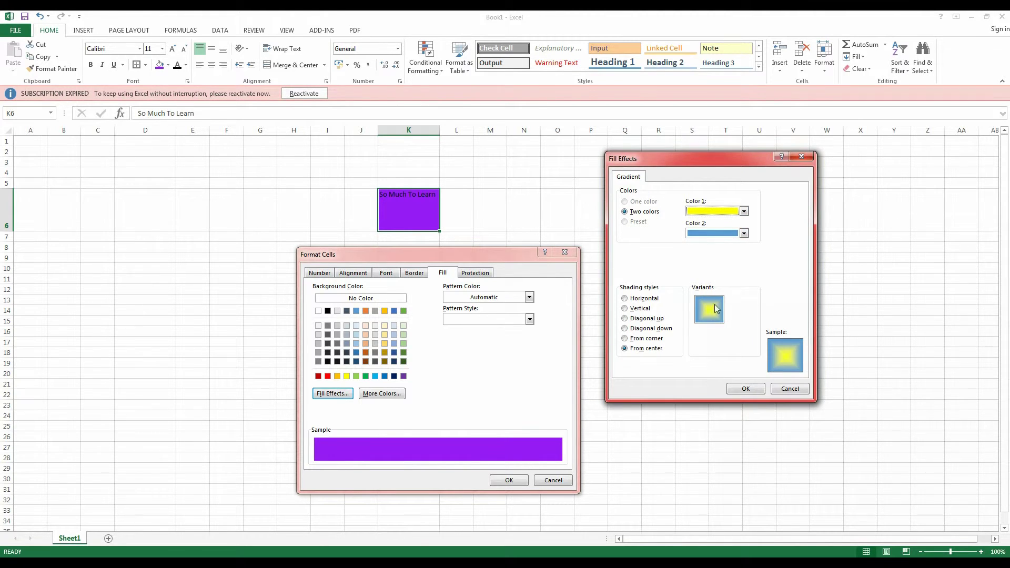
click(744, 233)
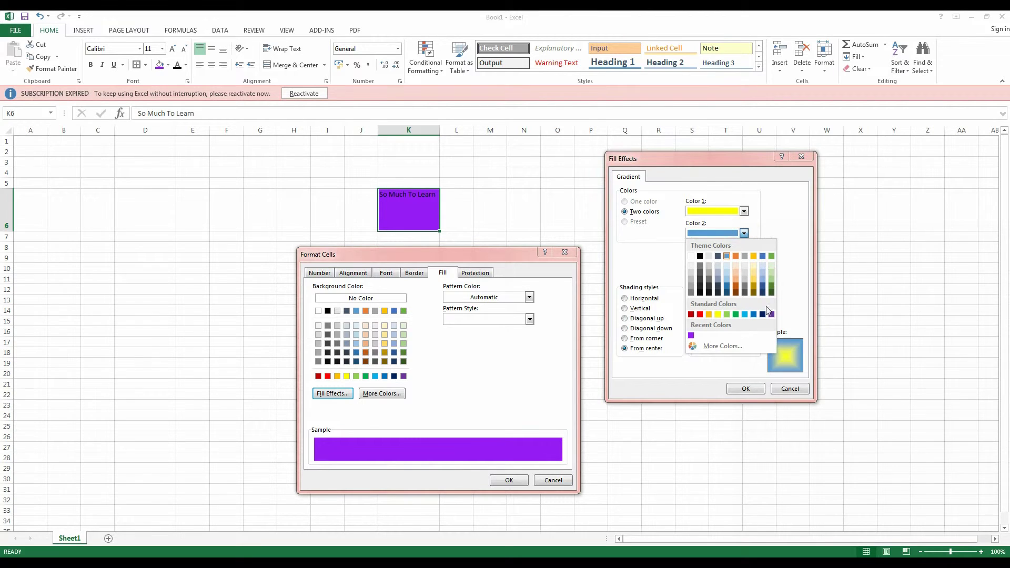
click(691, 336)
click(751, 388)
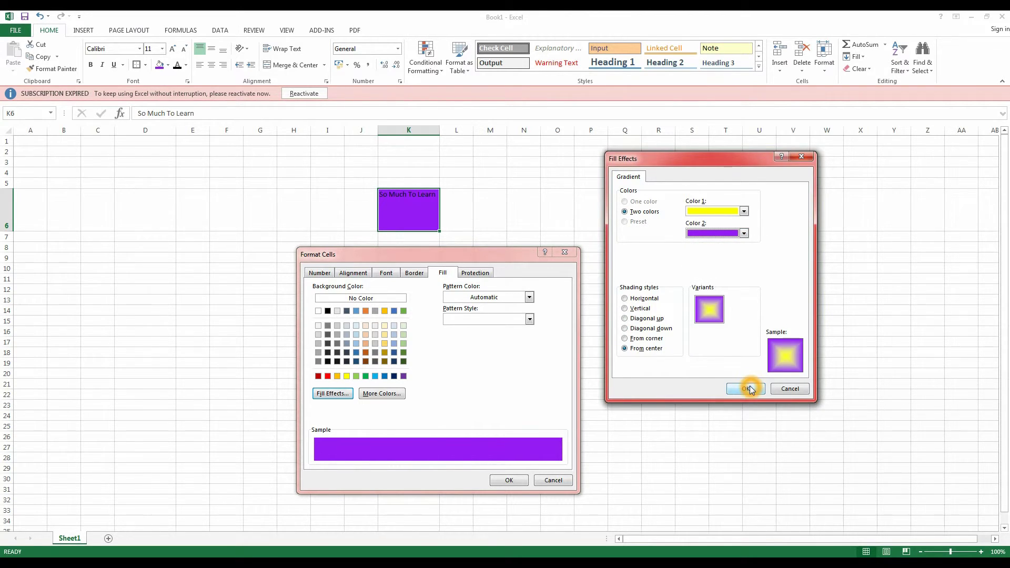
click(514, 481)
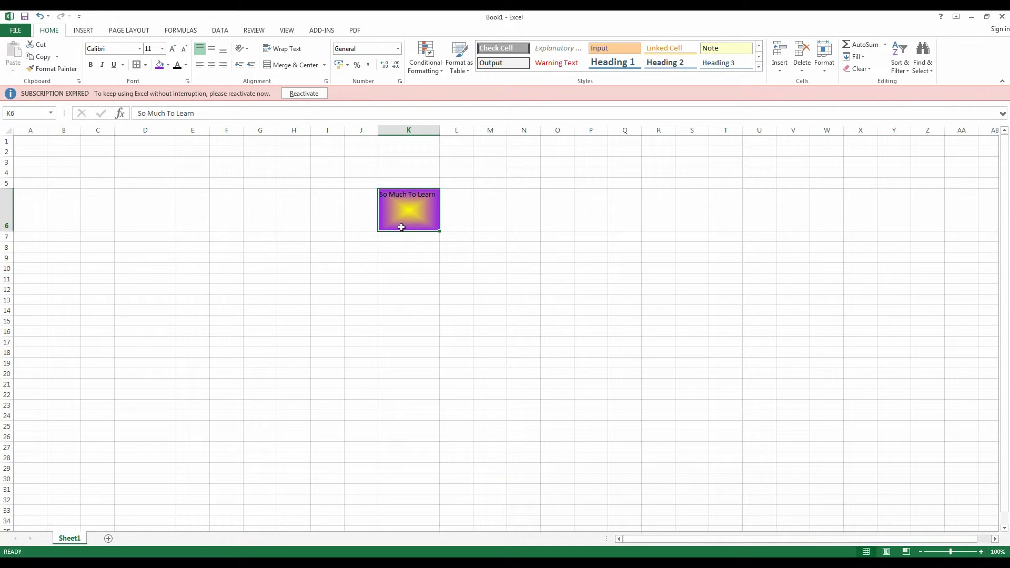
Step: Try filling cell K6 across to S6, and undo the fill
drag(439, 230, 701, 365)
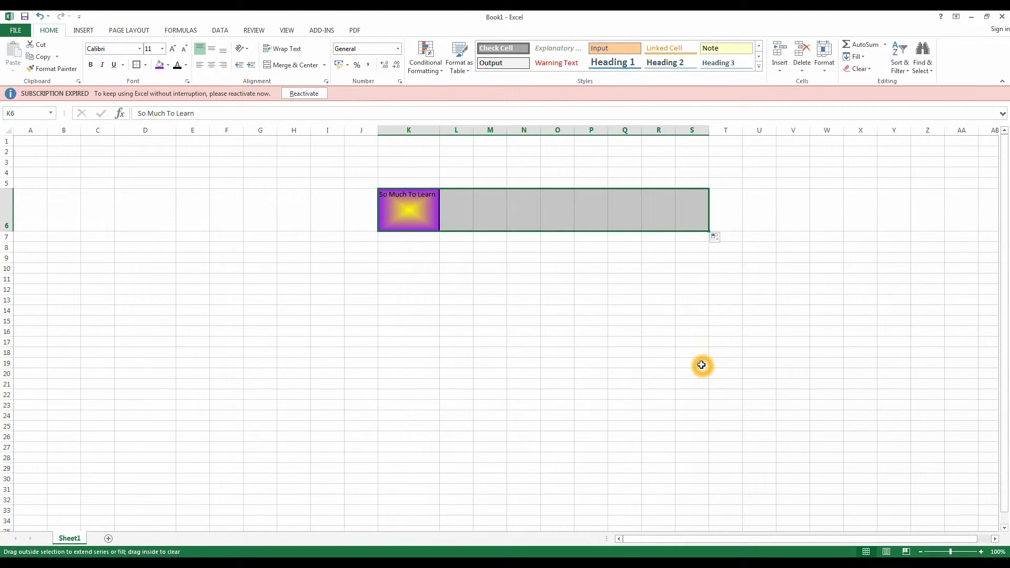
click(40, 17)
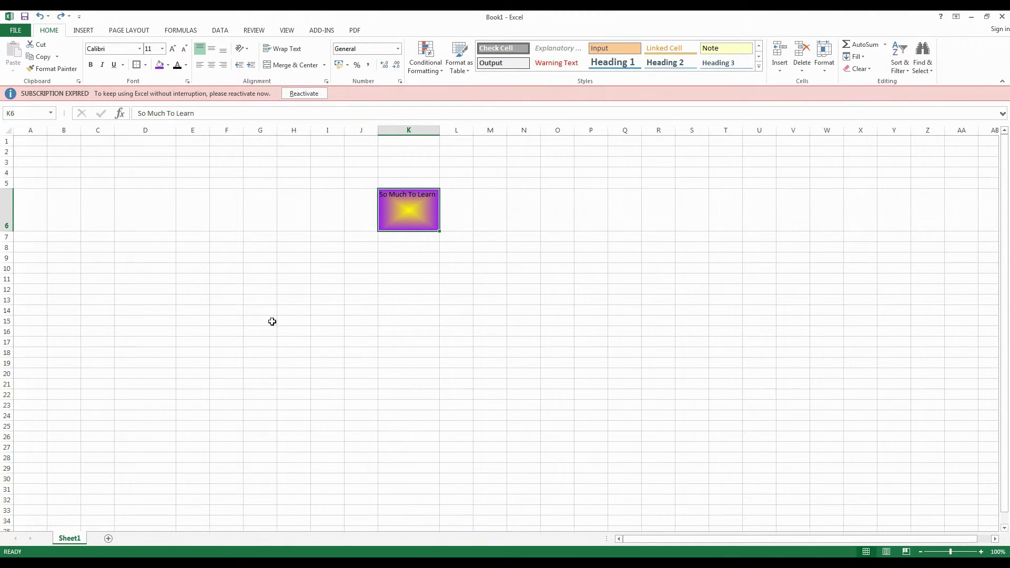
Step: Turn on text wrapping for the range D9:J24 and merge and center it into one cell
drag(130, 255, 376, 412)
click(282, 48)
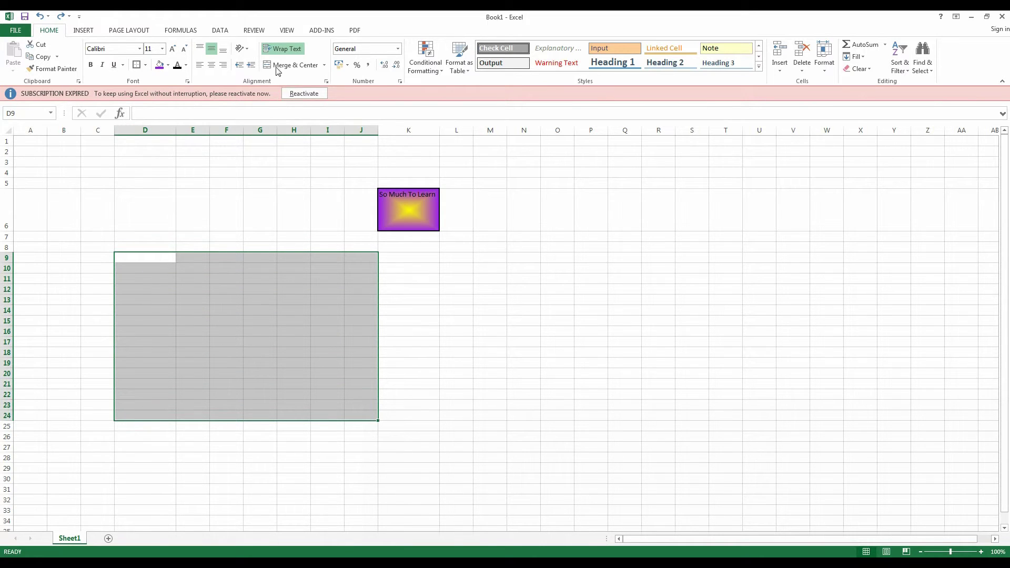
click(275, 64)
Step: Open the gradient fill effects for the merged D9:J24 cell and set its two colors to yellow and bright purple
click(251, 290)
right_click(251, 289)
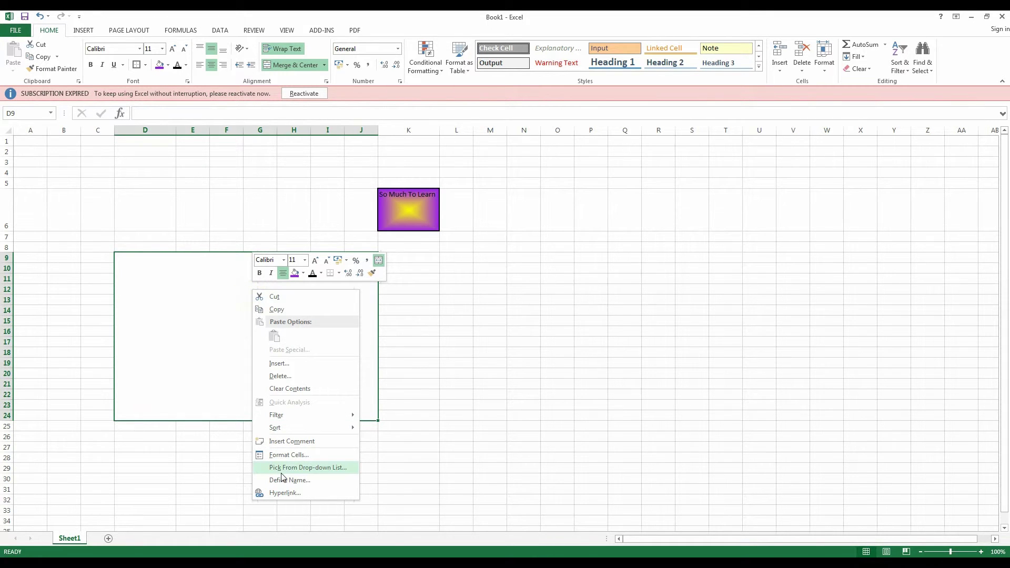
click(279, 455)
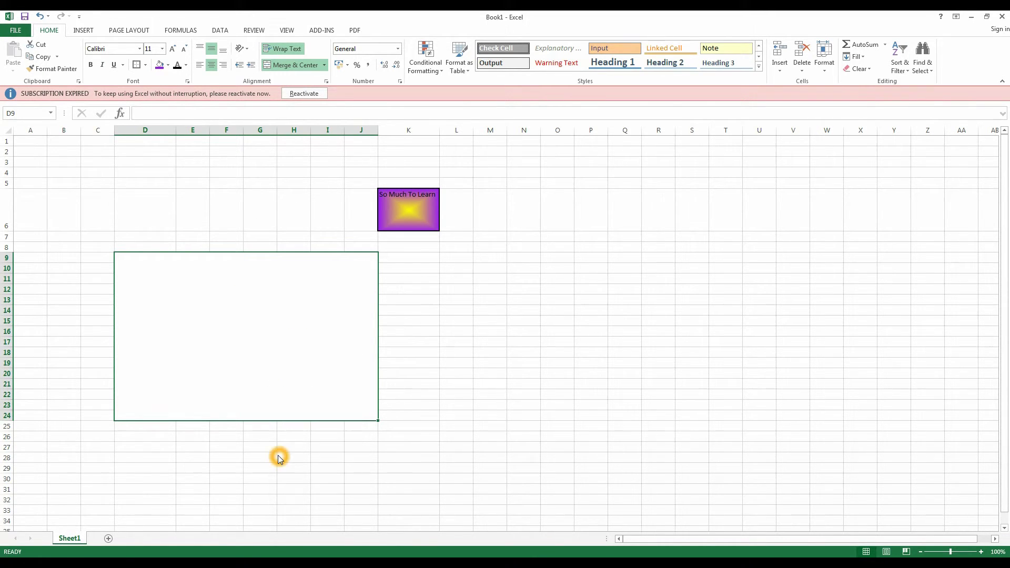
click(172, 459)
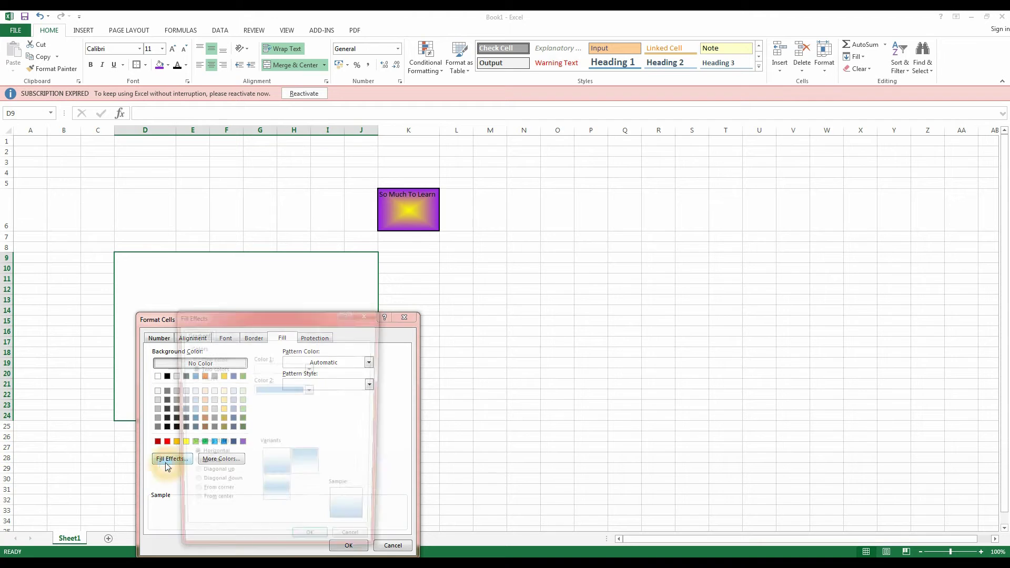
click(310, 368)
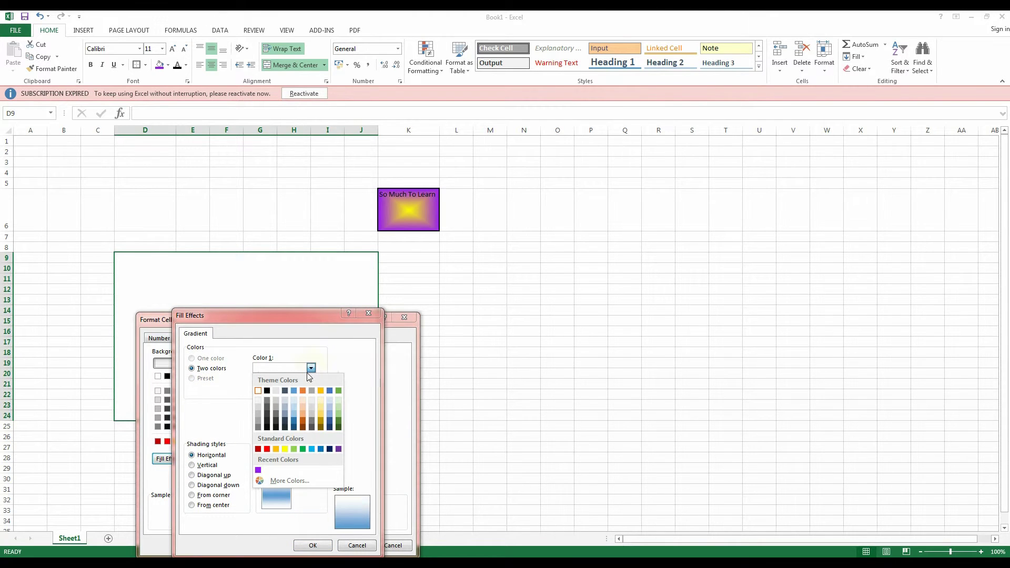
click(283, 452)
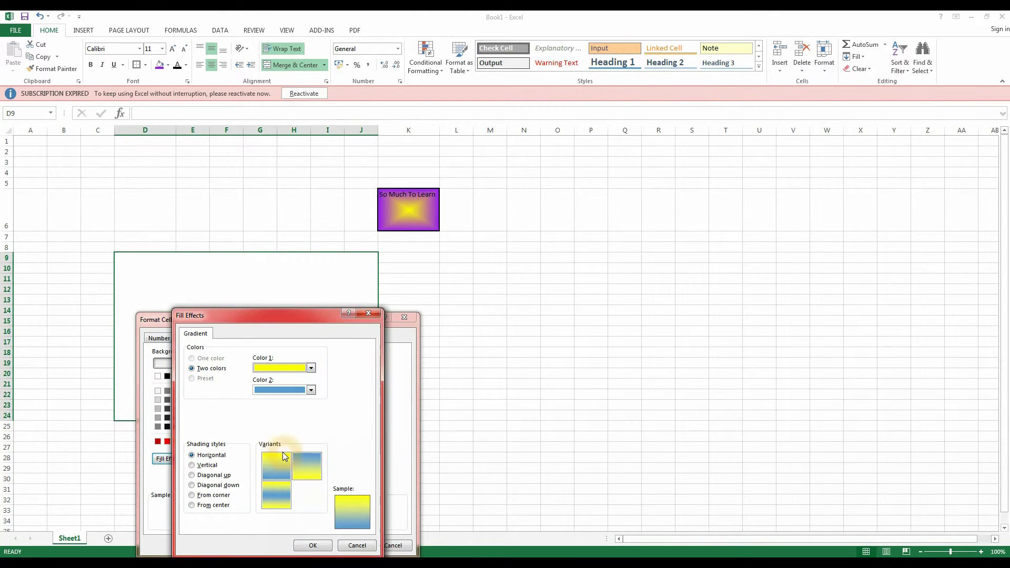
click(311, 391)
click(258, 493)
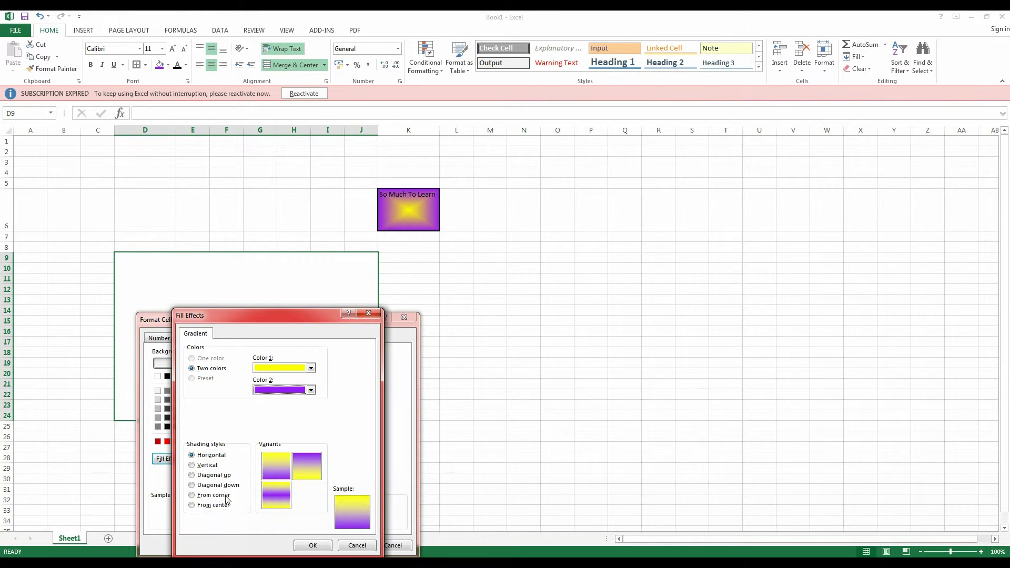
Step: Choose From center shading for the gradient and apply it to the merged D9:J24 cell
click(192, 505)
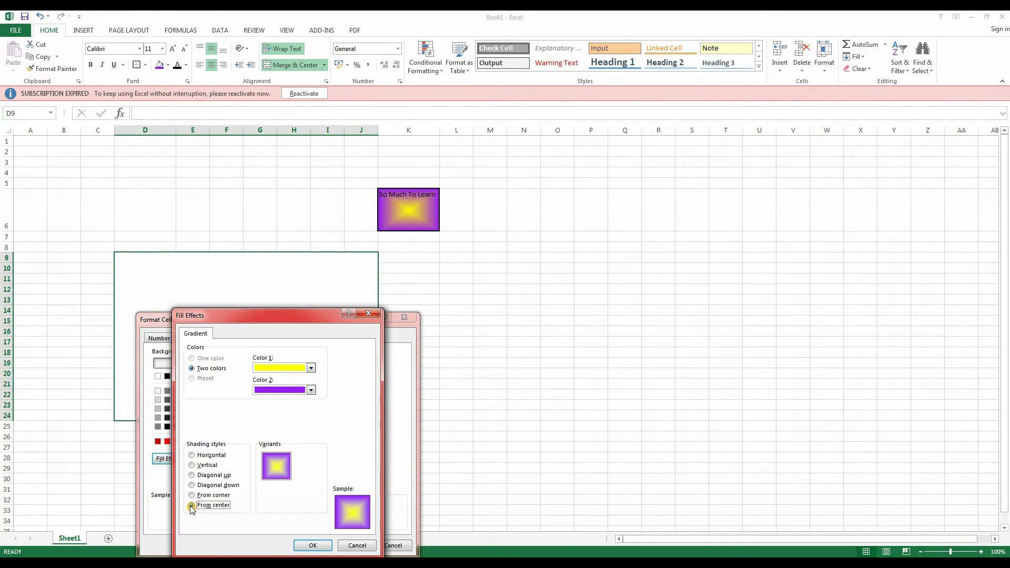
click(312, 546)
drag(332, 320, 662, 209)
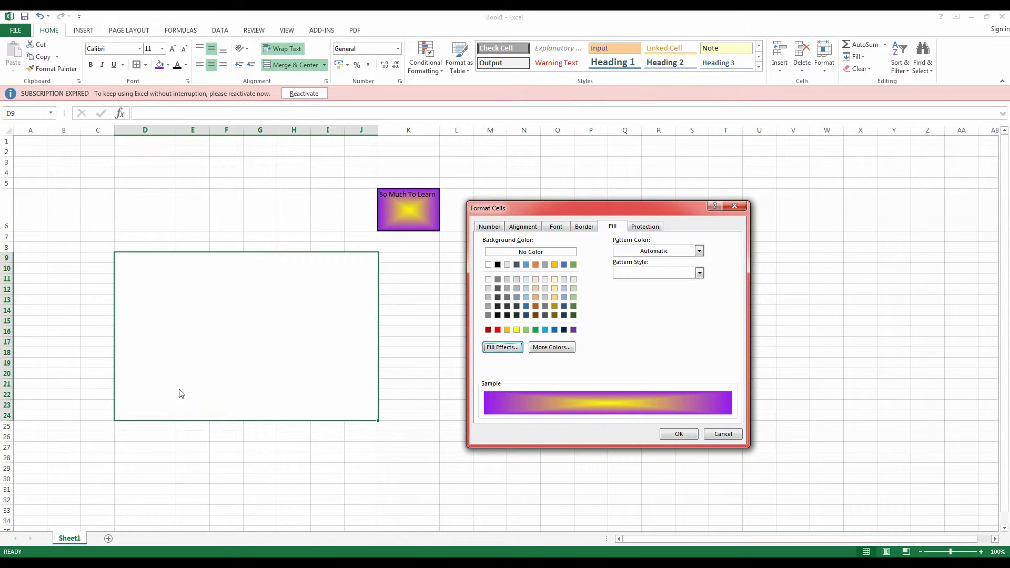
click(667, 434)
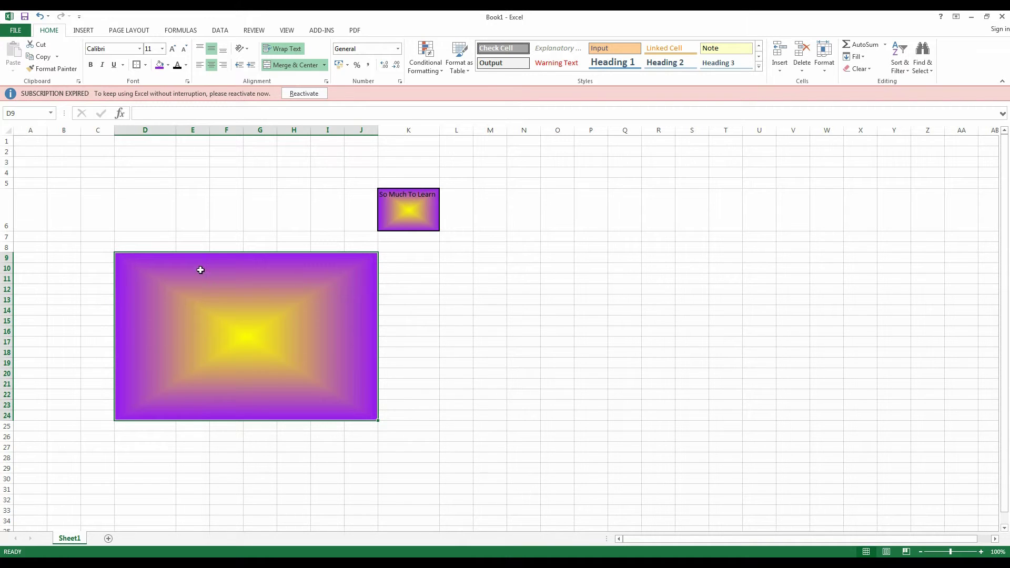
Step: Unmerge the gradient-filled D9:J24 block, and merge and center it again
click(287, 65)
click(293, 65)
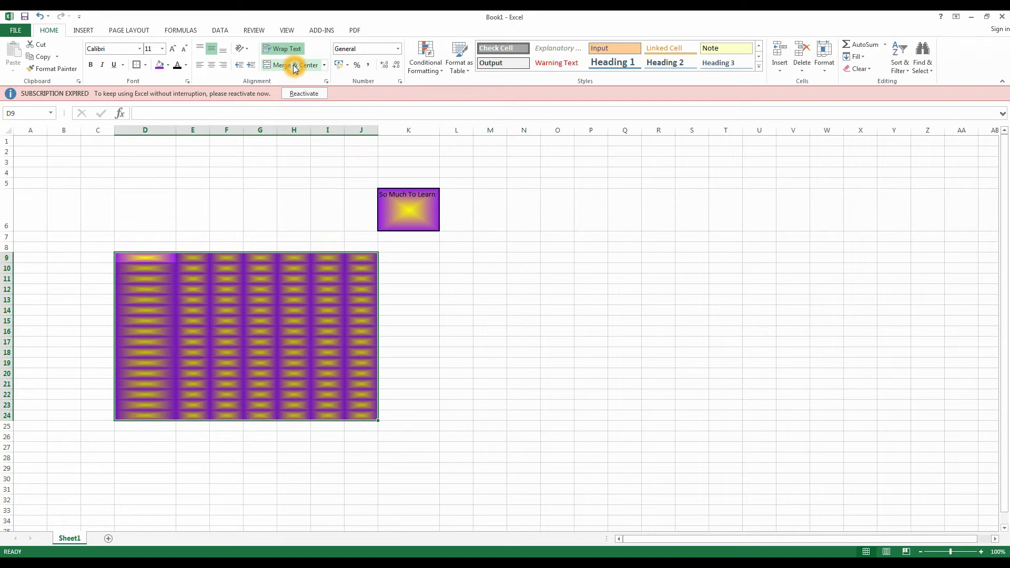
click(293, 65)
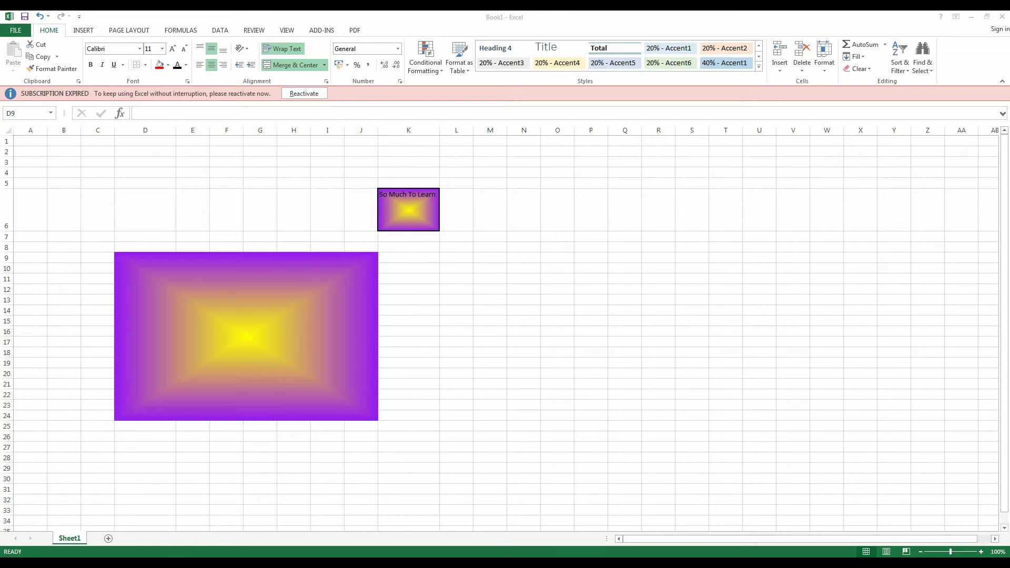
Step: Apply a red Thick Box Border to cell L9 and deselect the cell
click(466, 261)
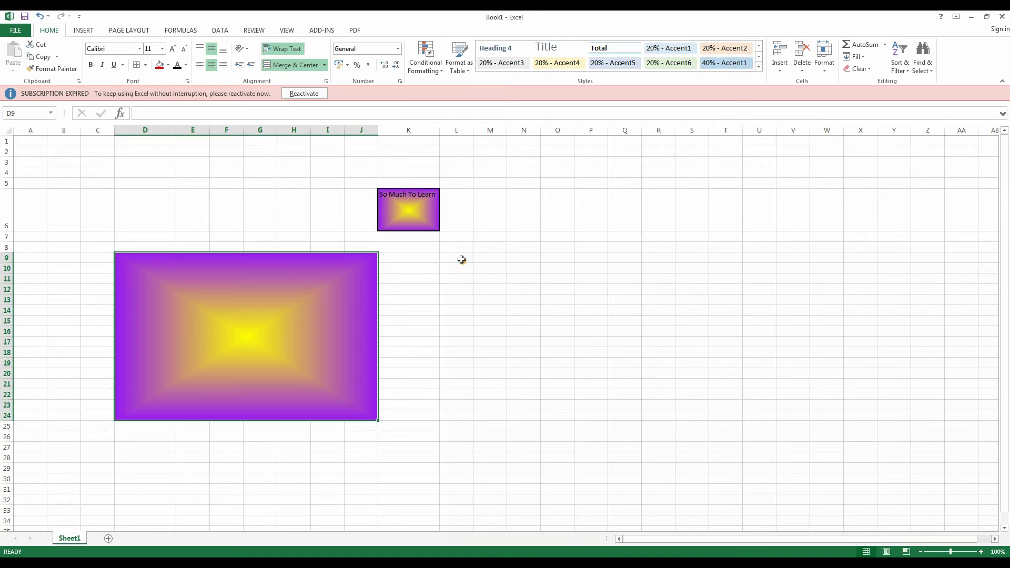
click(461, 259)
click(146, 67)
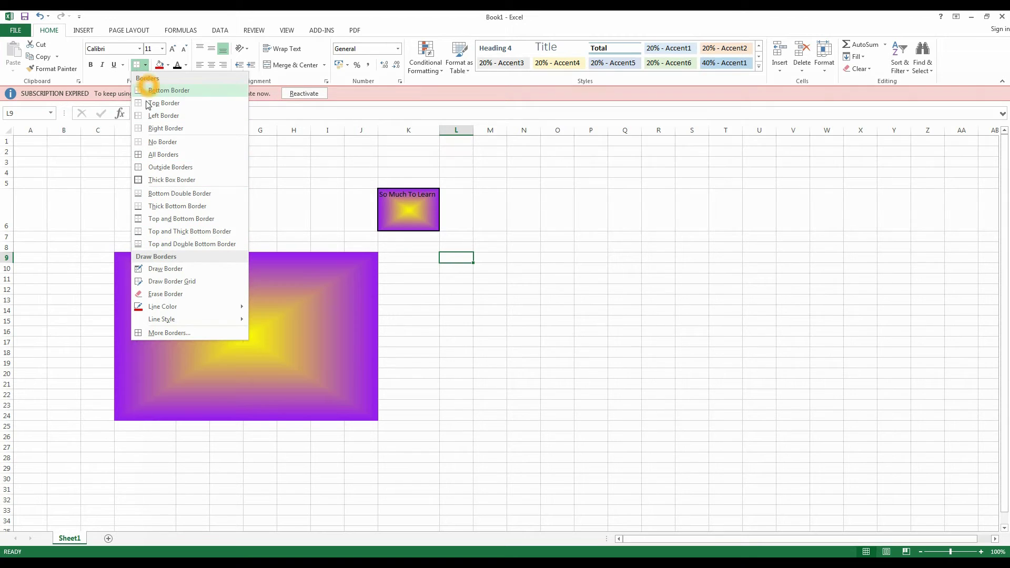
click(144, 167)
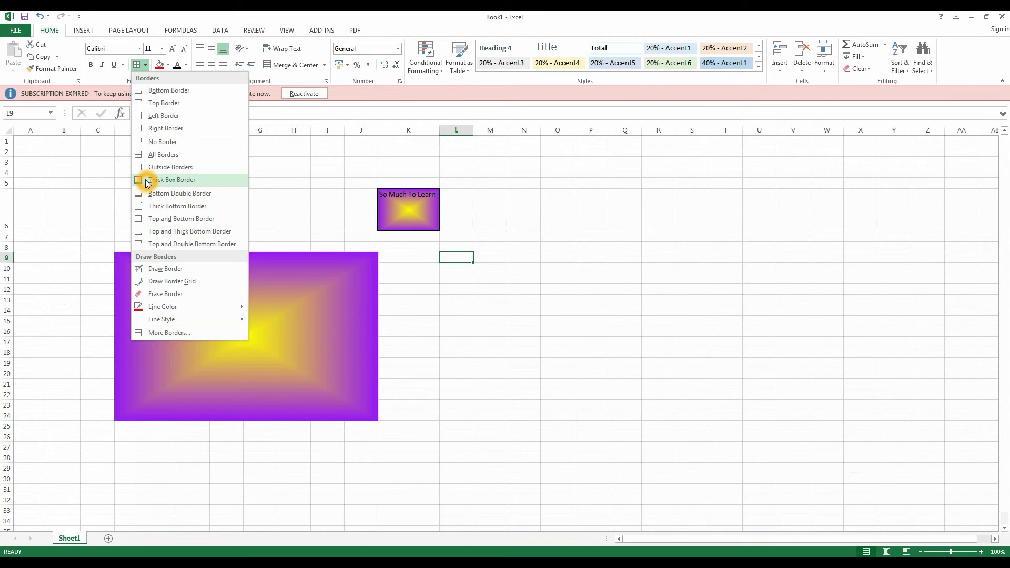
click(143, 182)
click(451, 255)
click(468, 303)
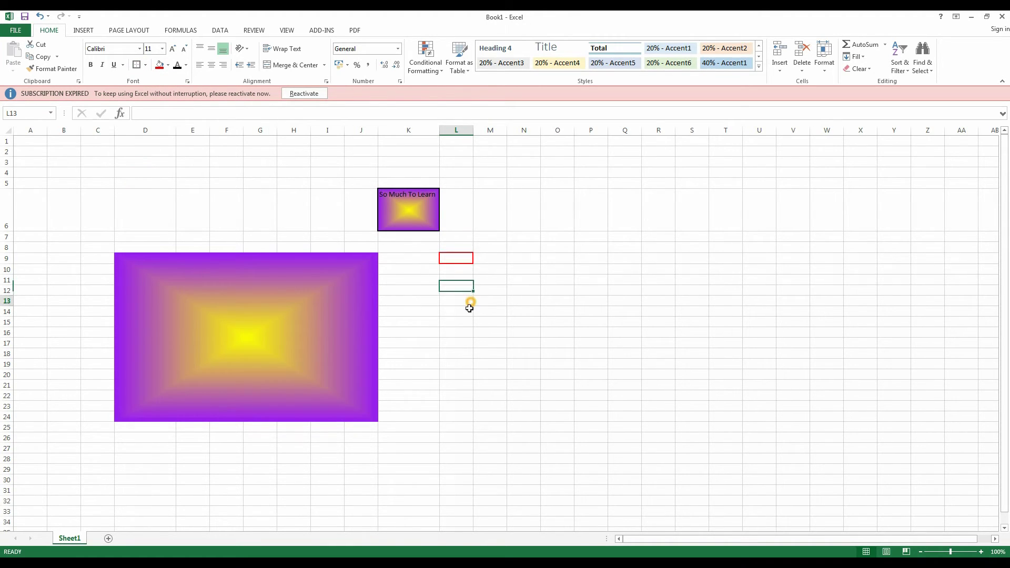
Step: Apply a red Outside Borders outline to cell L12
click(462, 291)
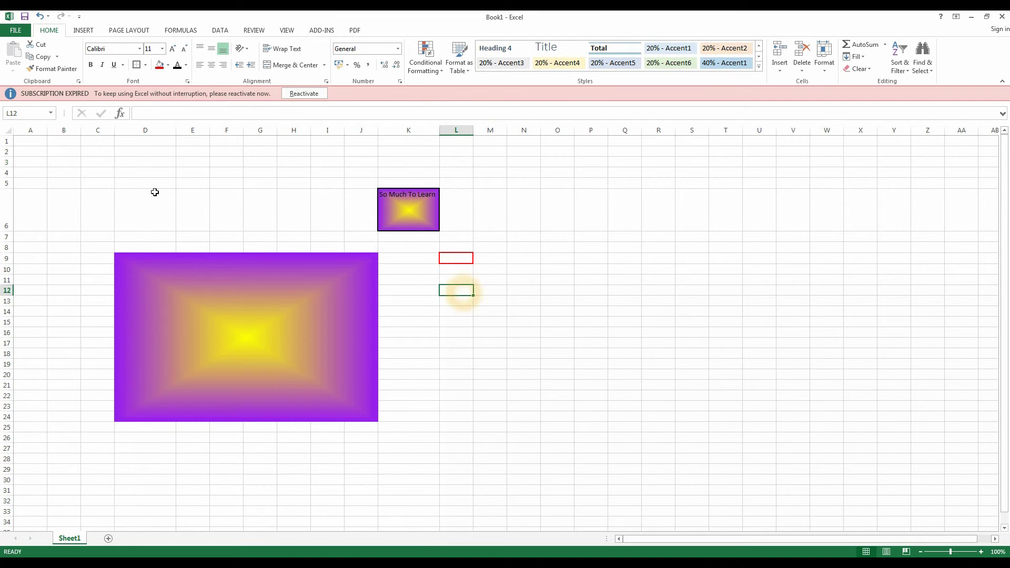
click(146, 65)
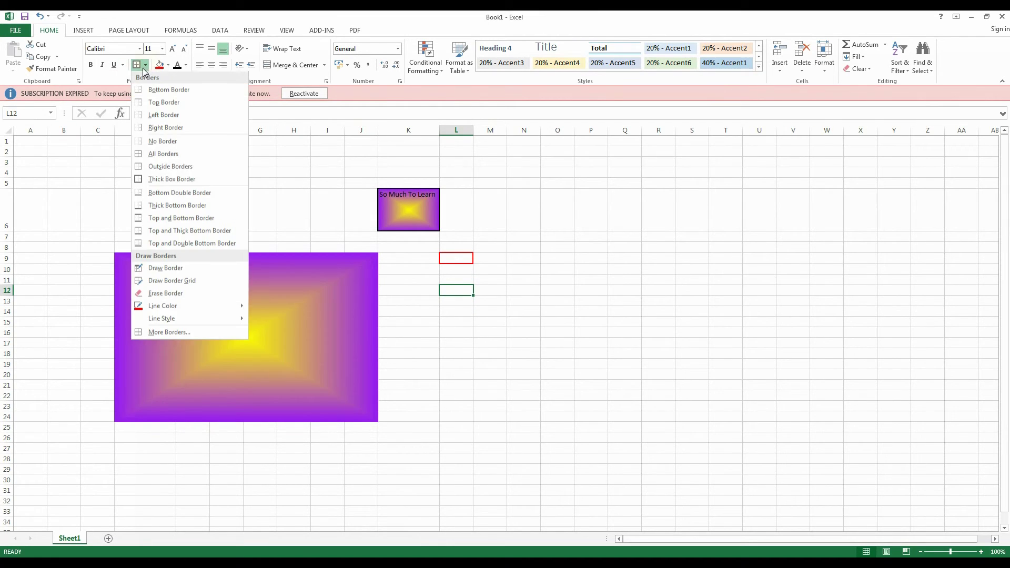
click(150, 168)
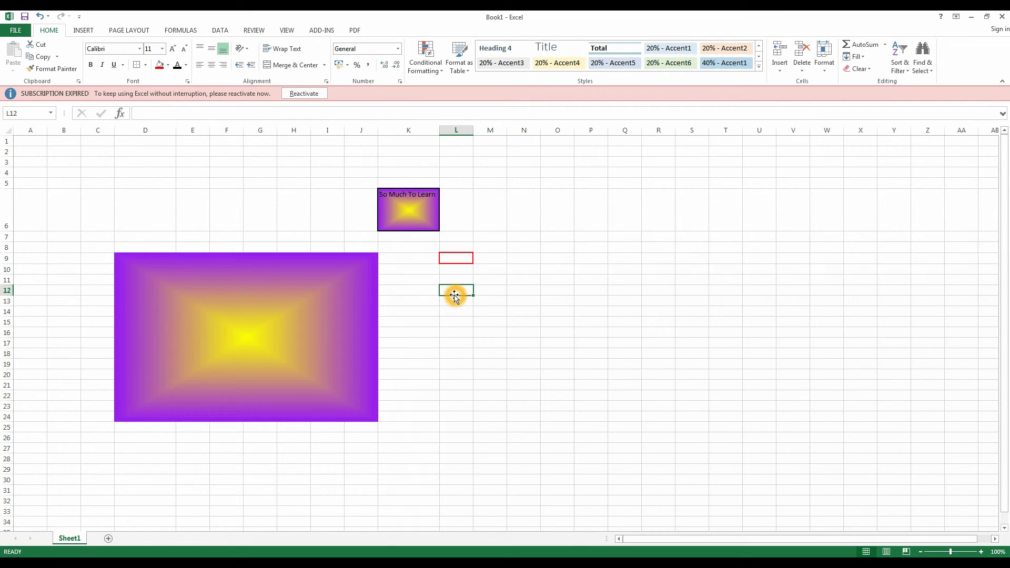
Step: Apply red Outside Borders around the range L14:P14 and deselect the range
drag(452, 311, 590, 311)
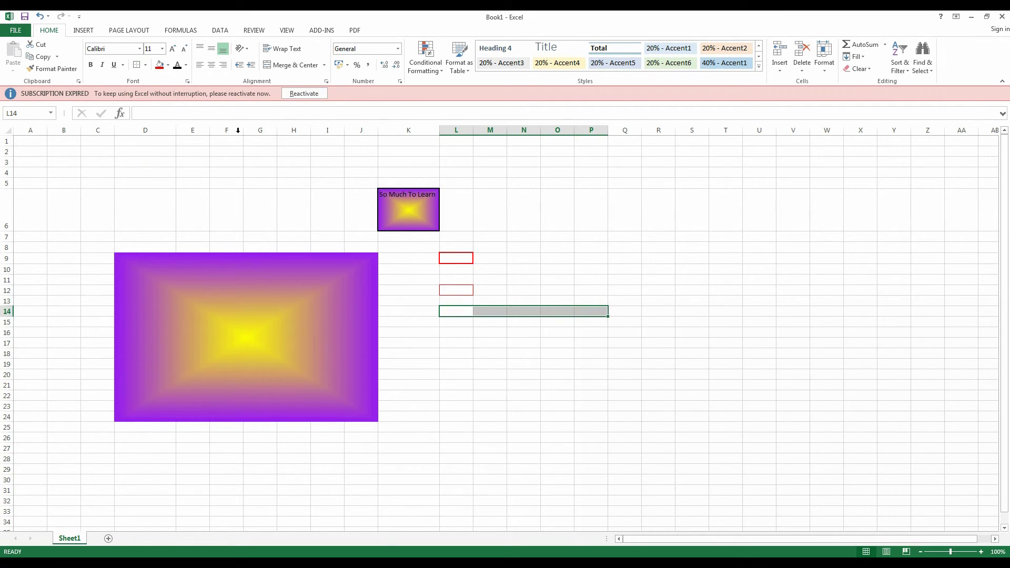
click(145, 65)
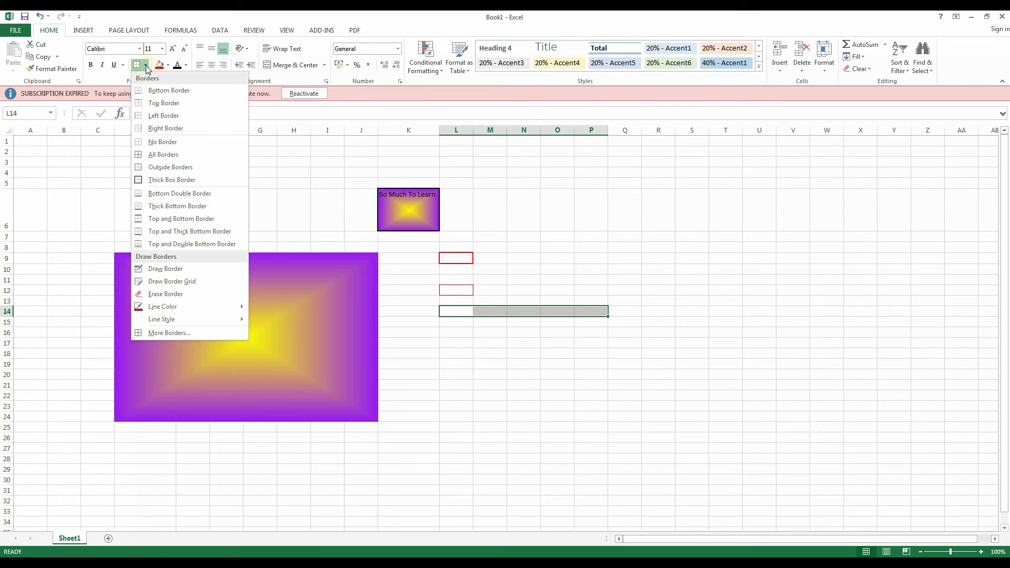
click(140, 168)
click(494, 347)
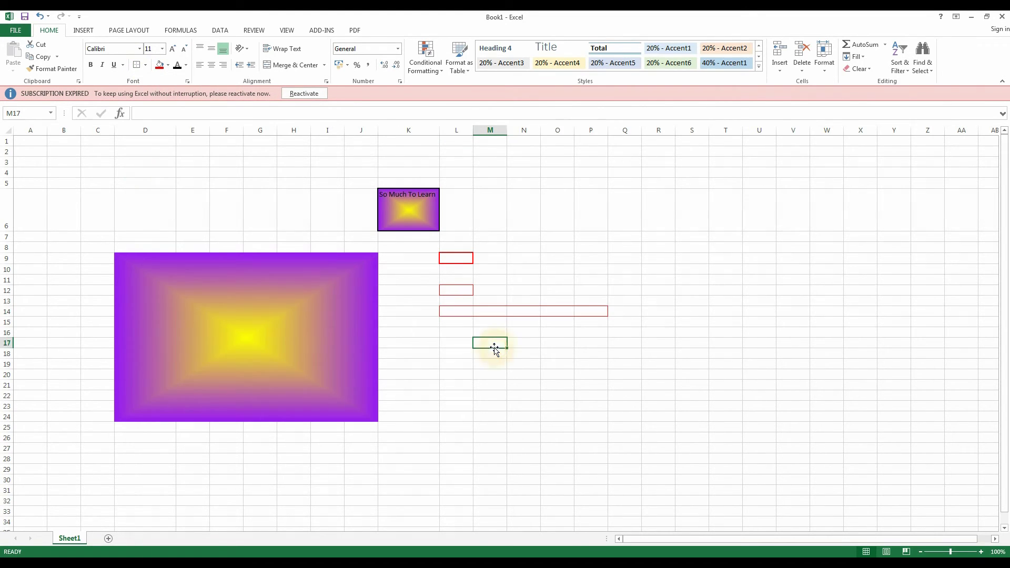
Step: Apply red All Borders to every cell in the range L16:P18
drag(457, 331, 586, 356)
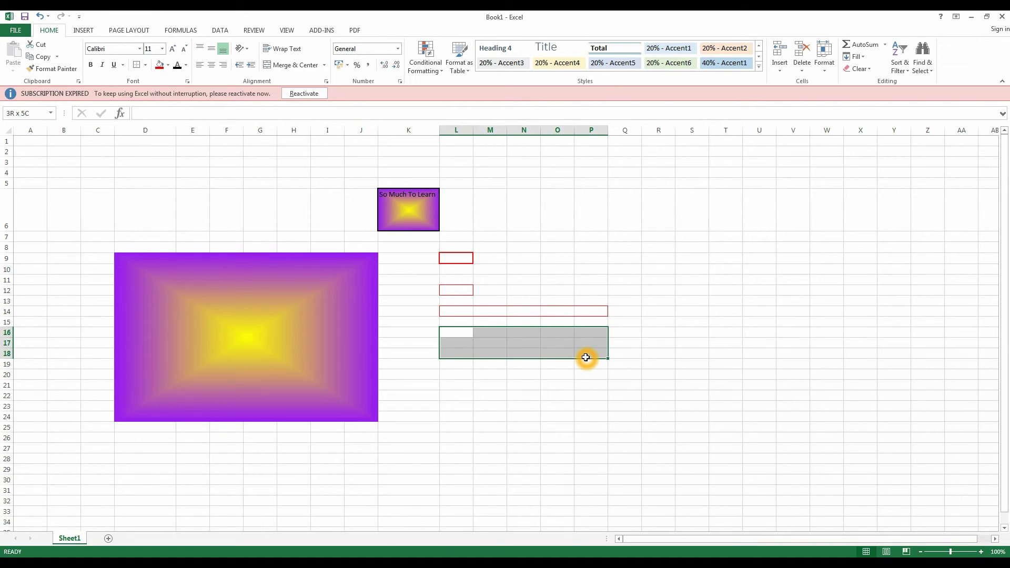
click(146, 66)
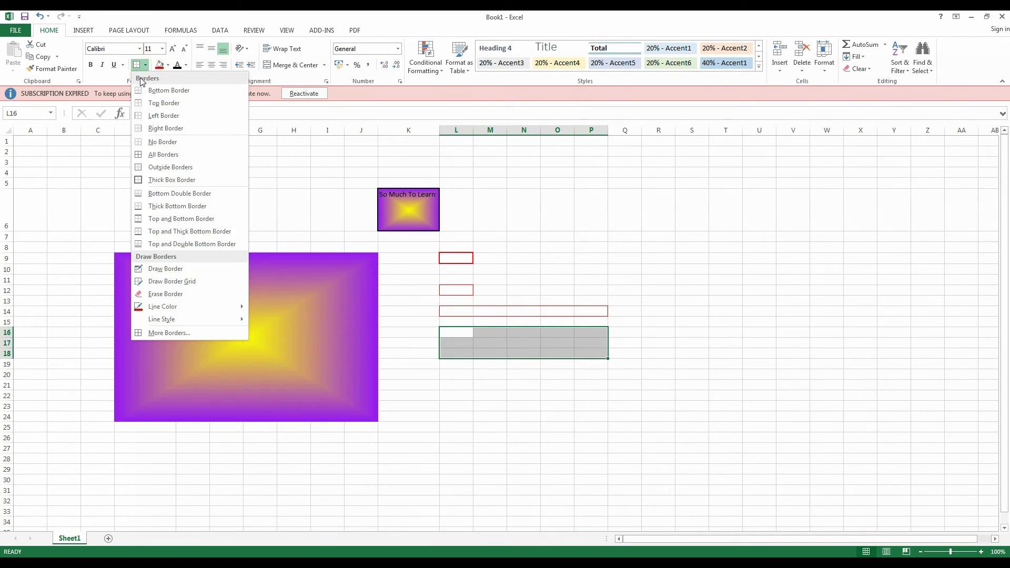
click(139, 156)
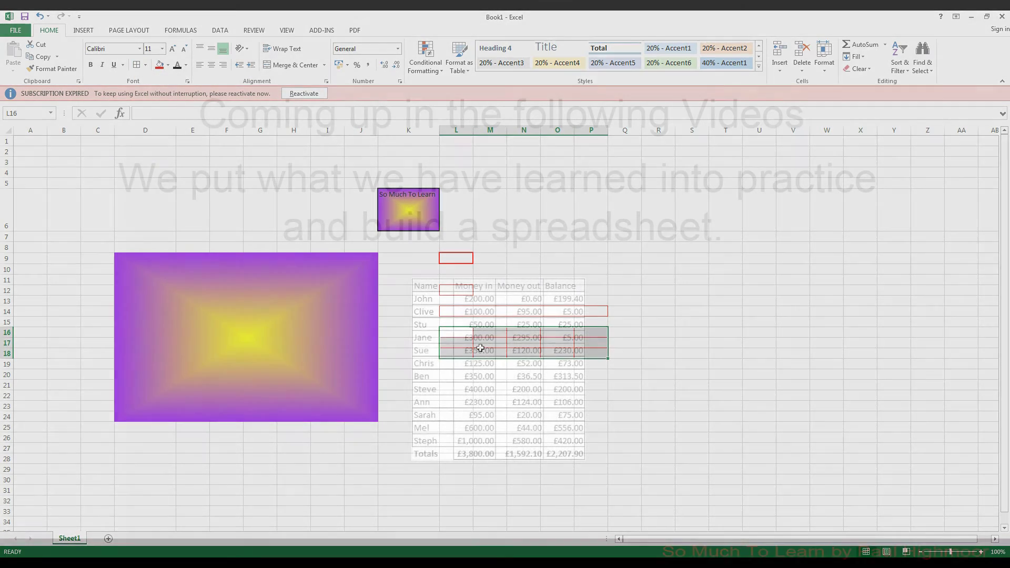